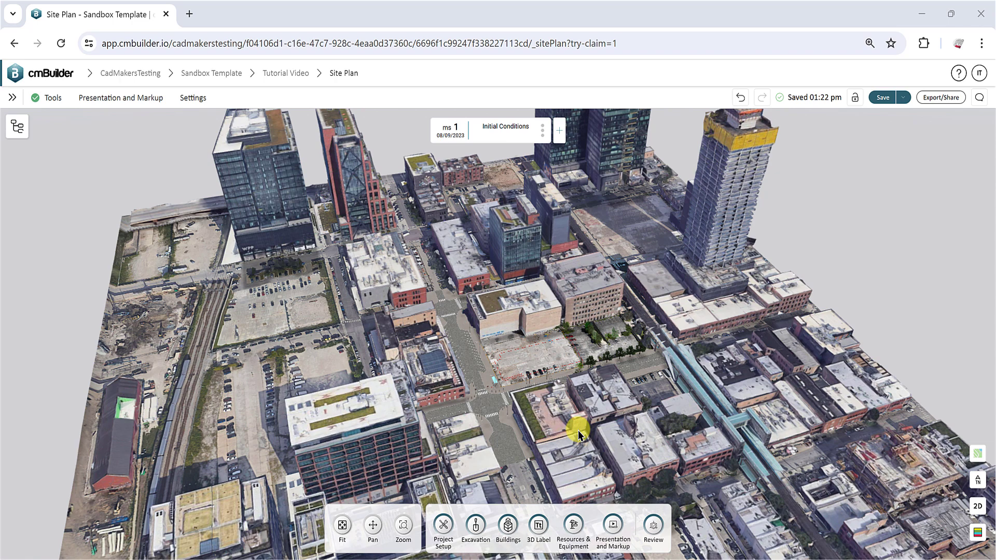
# - Temporarily hide the Google Mesh model so the ground around the project site is exposed
pyautogui.scroll(8, 540, 355)
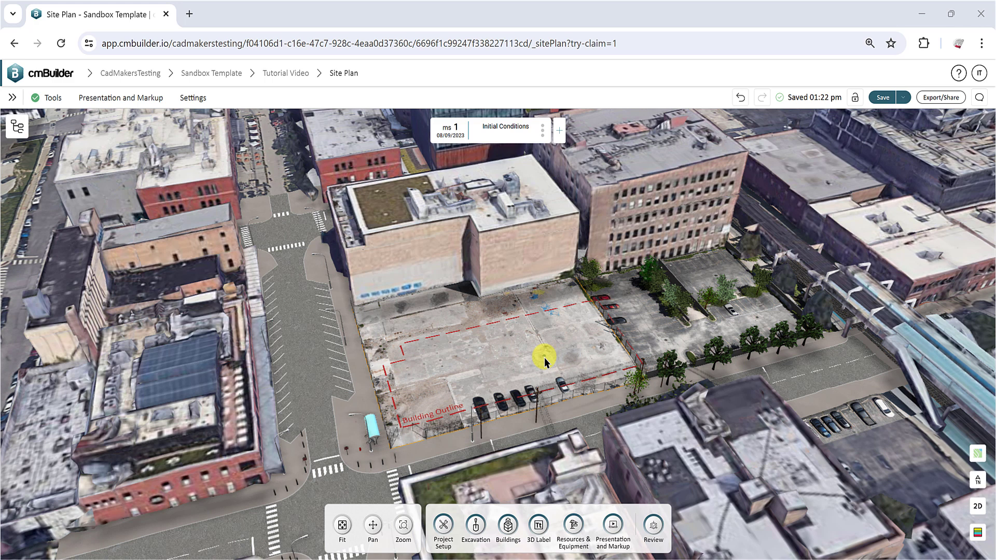
pyautogui.scroll(2, 572, 395)
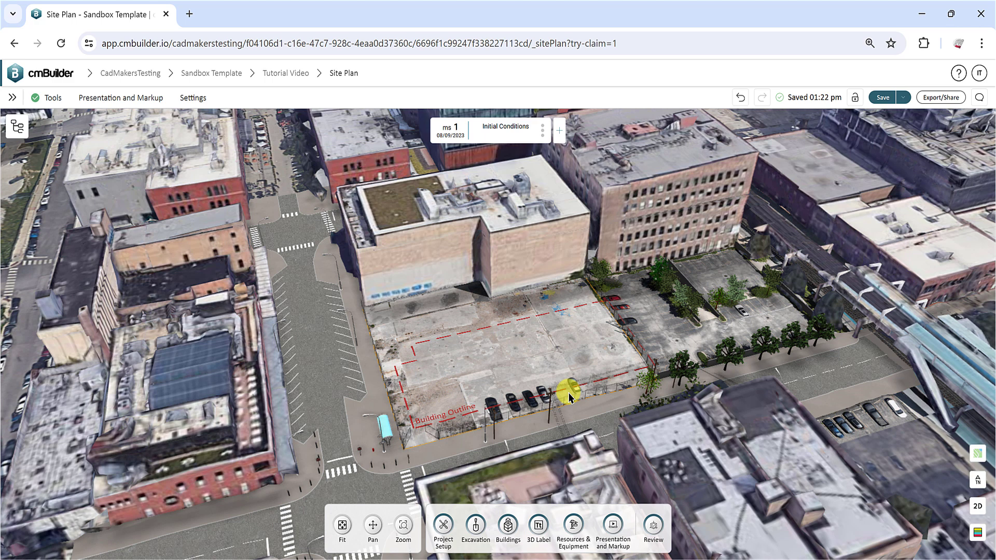
pyautogui.click(199, 99)
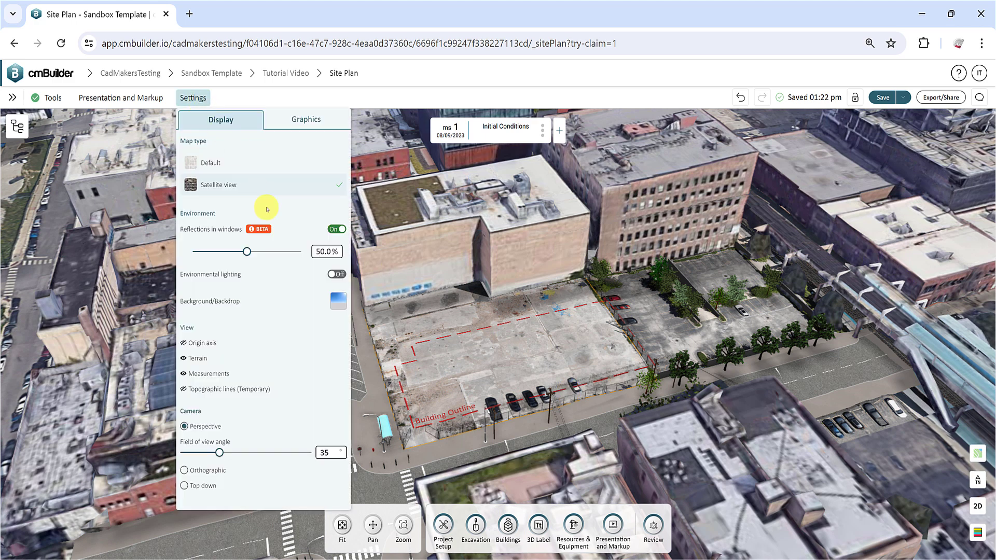
pyautogui.click(18, 126)
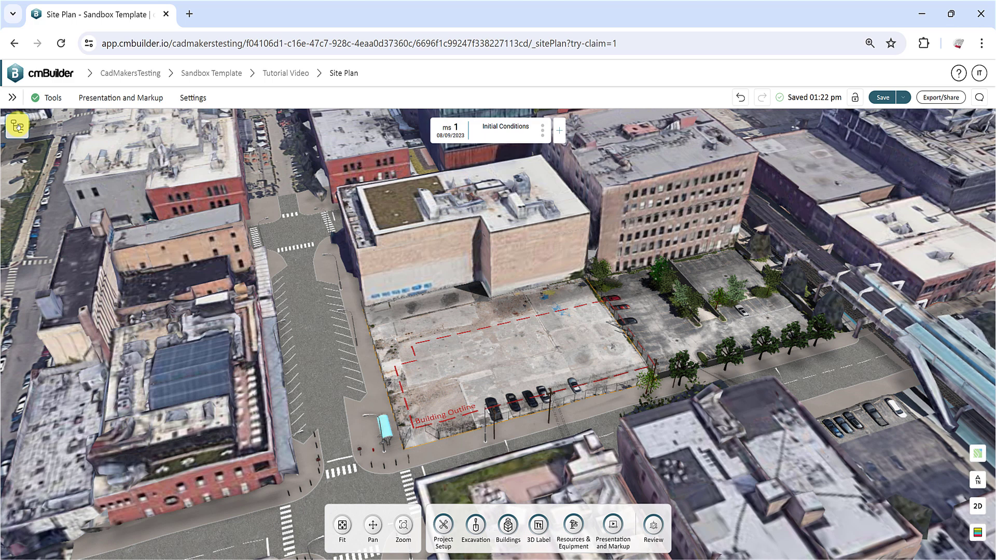
pyautogui.click(86, 235)
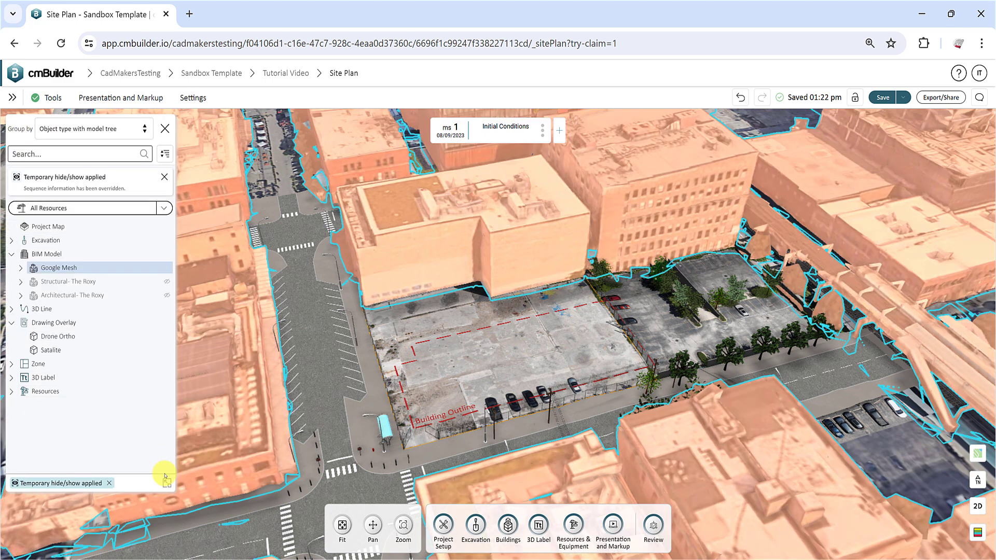
pyautogui.click(165, 480)
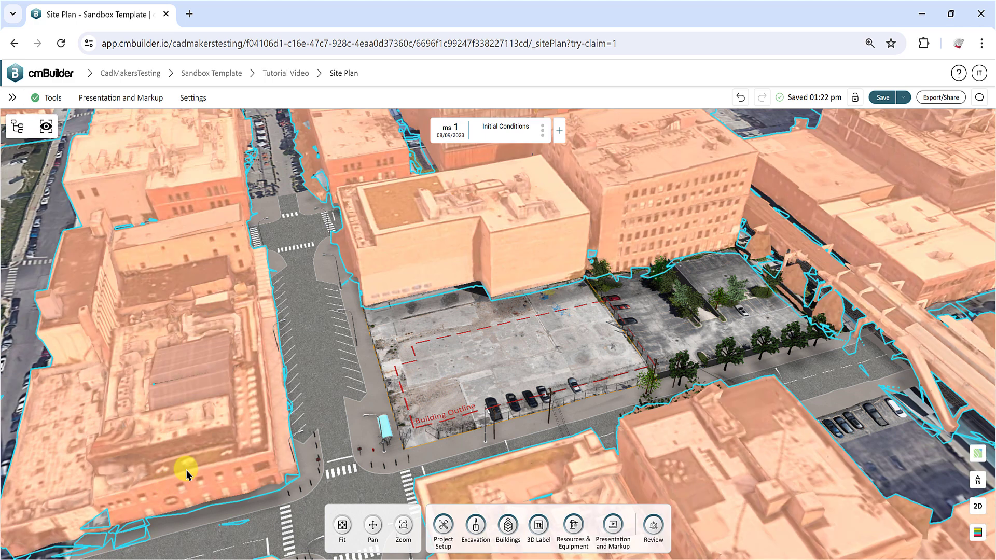
pyautogui.click(441, 394)
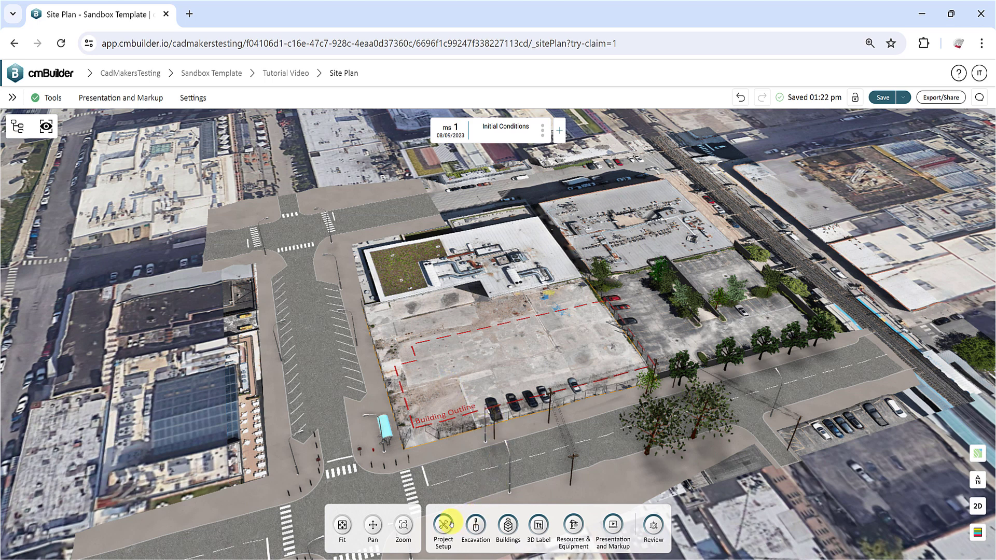
# - Upload page 1 of Logistics Plan.pdf from the Drawings folder as a new drawing overlay
pyautogui.click(445, 526)
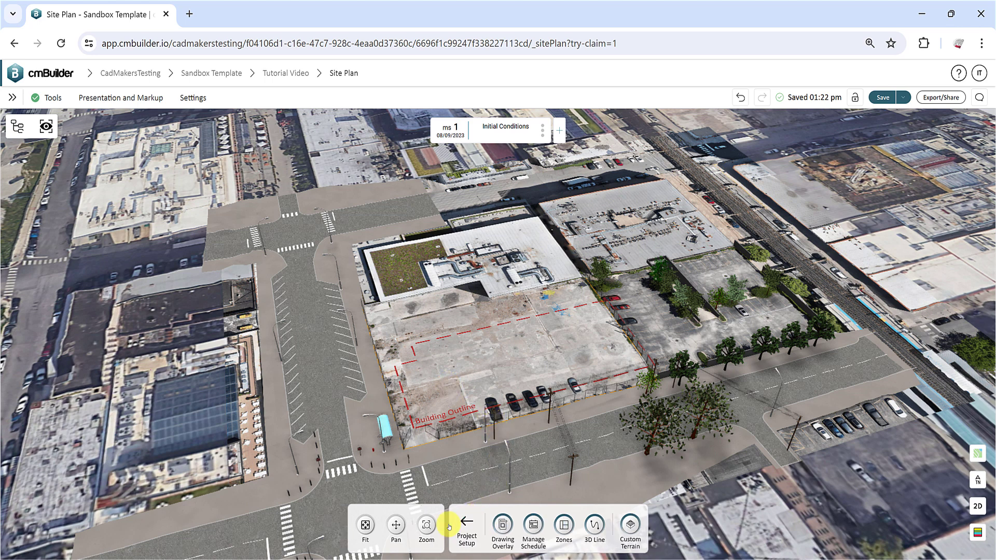
pyautogui.click(506, 527)
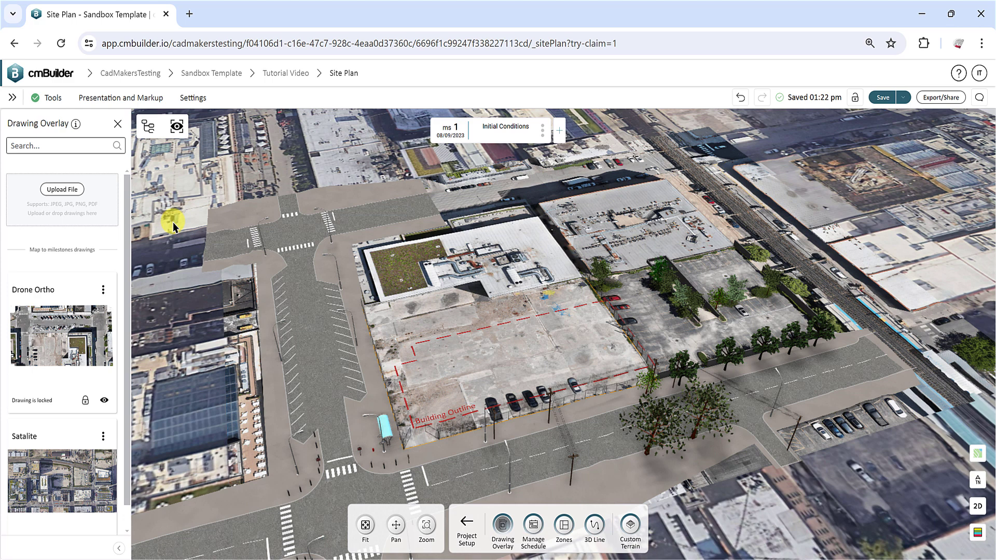
pyautogui.click(63, 189)
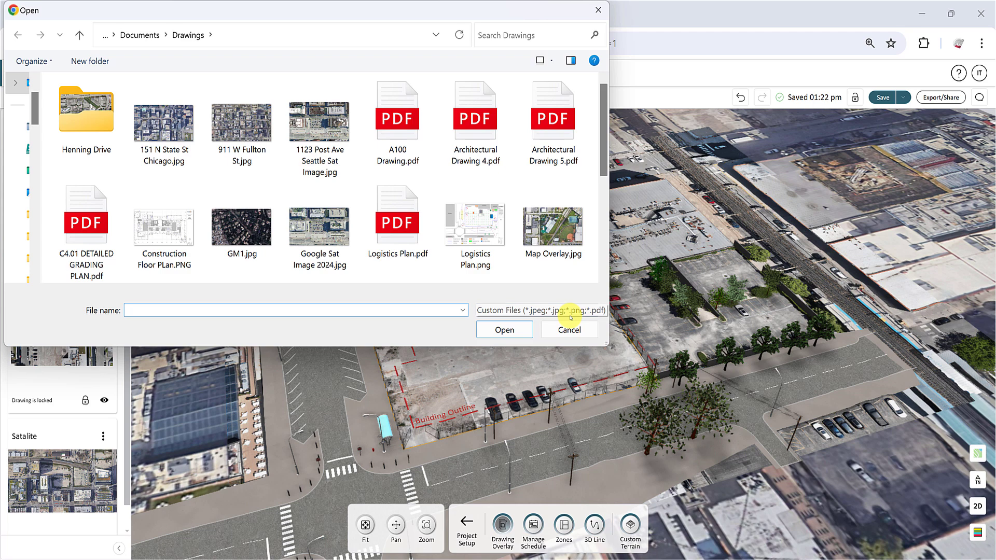
pyautogui.click(390, 210)
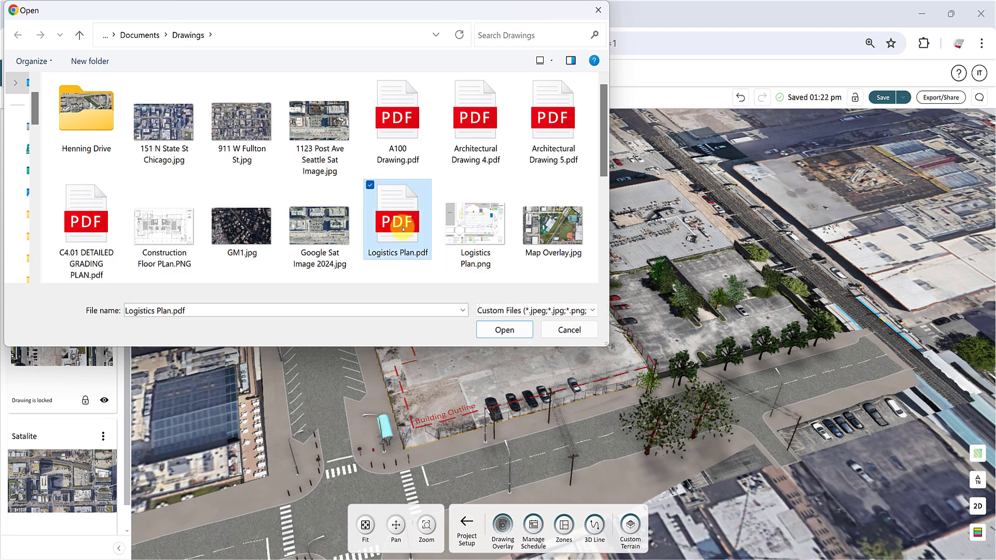
pyautogui.click(505, 330)
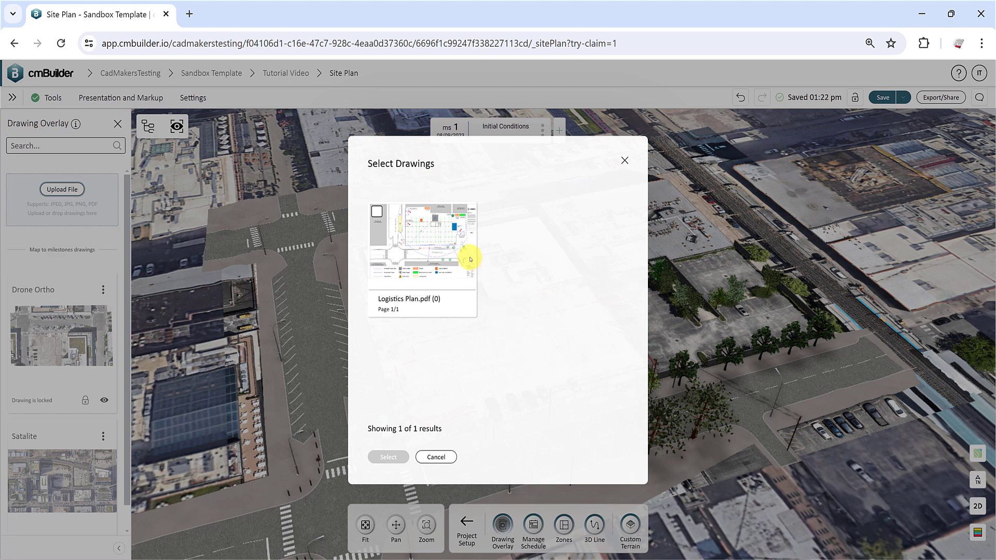
pyautogui.click(405, 235)
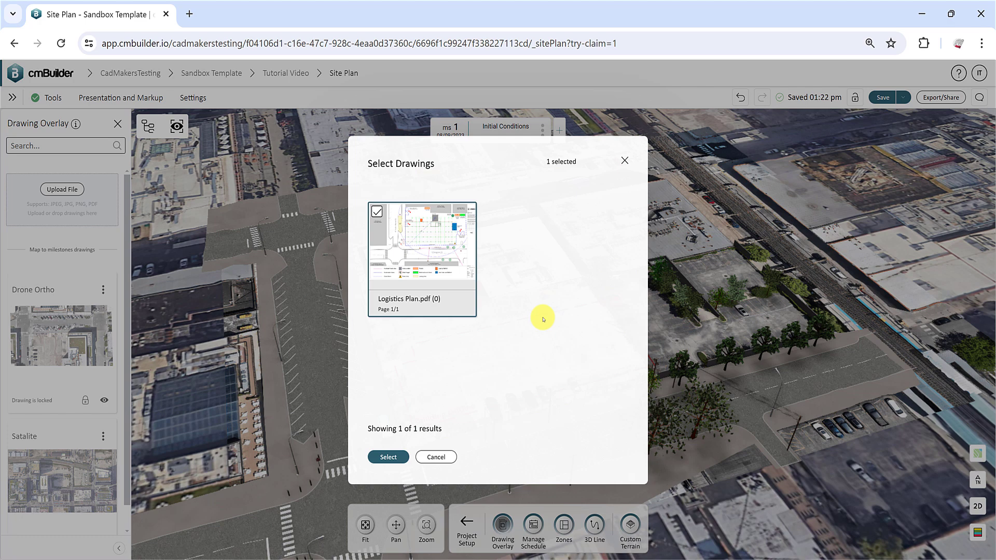
pyautogui.click(389, 457)
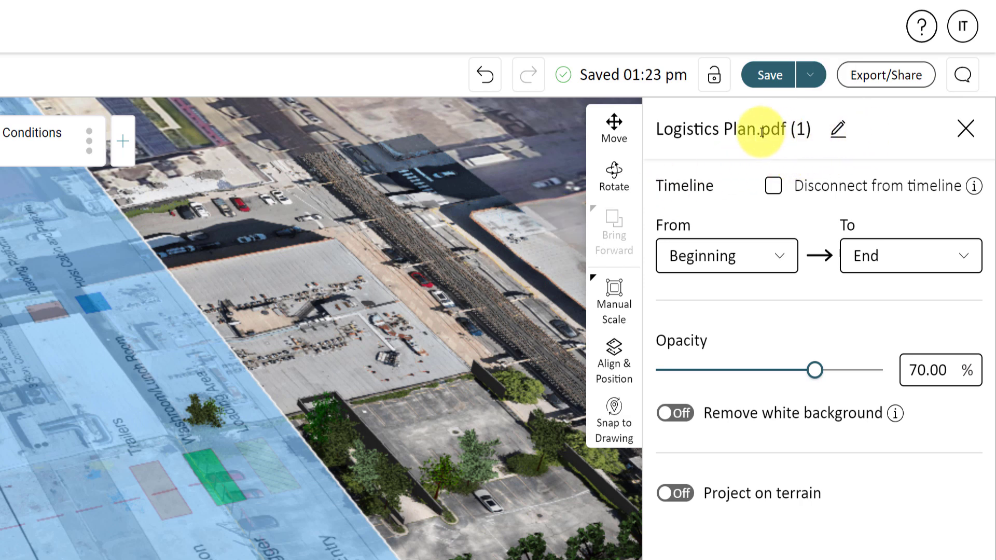
# - Rename the new overlay as Logistics Plan.pdf, without the number suffix
pyautogui.click(841, 137)
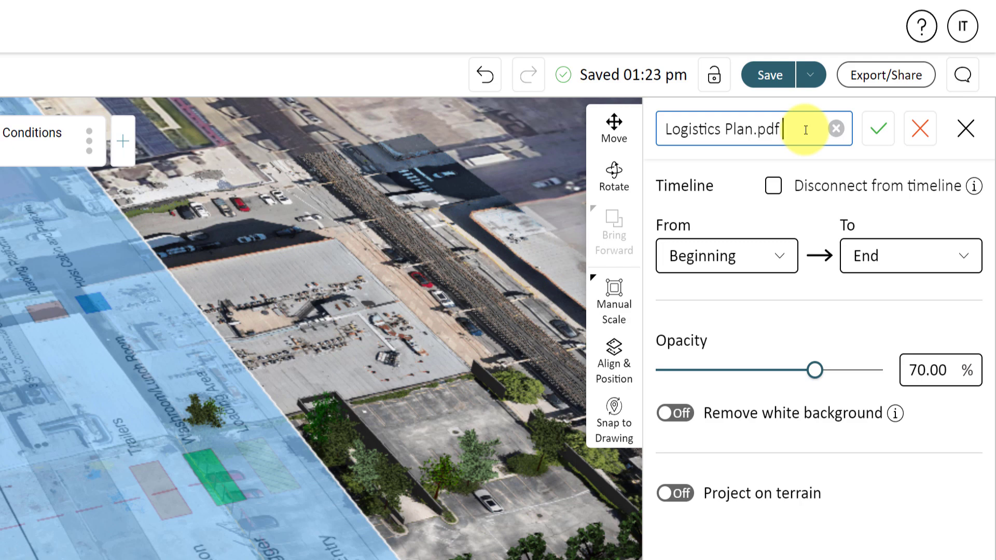
pyautogui.click(879, 128)
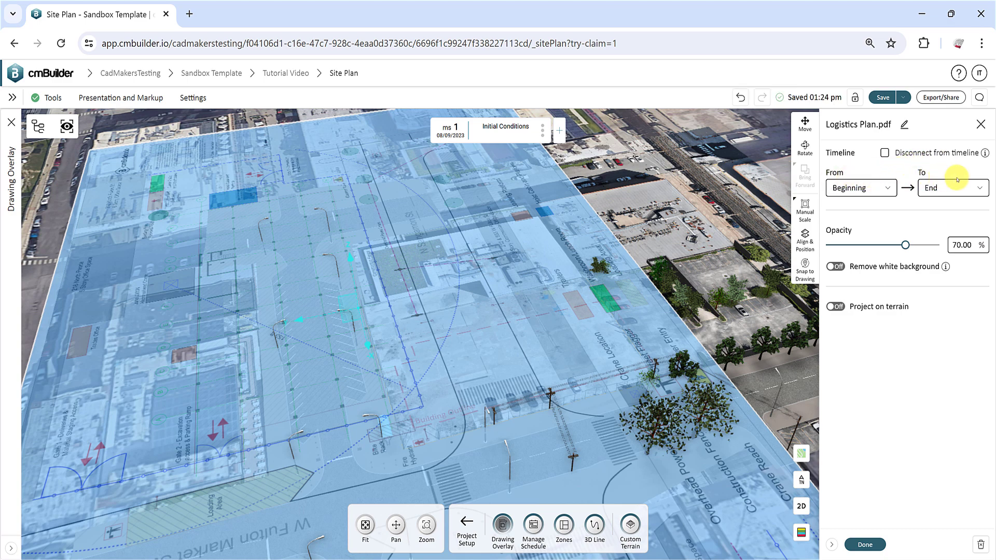
# - Check the overlay's timeline milestones and its option to disconnect from the timeline, and set its opacity to 87%
pyautogui.click(889, 189)
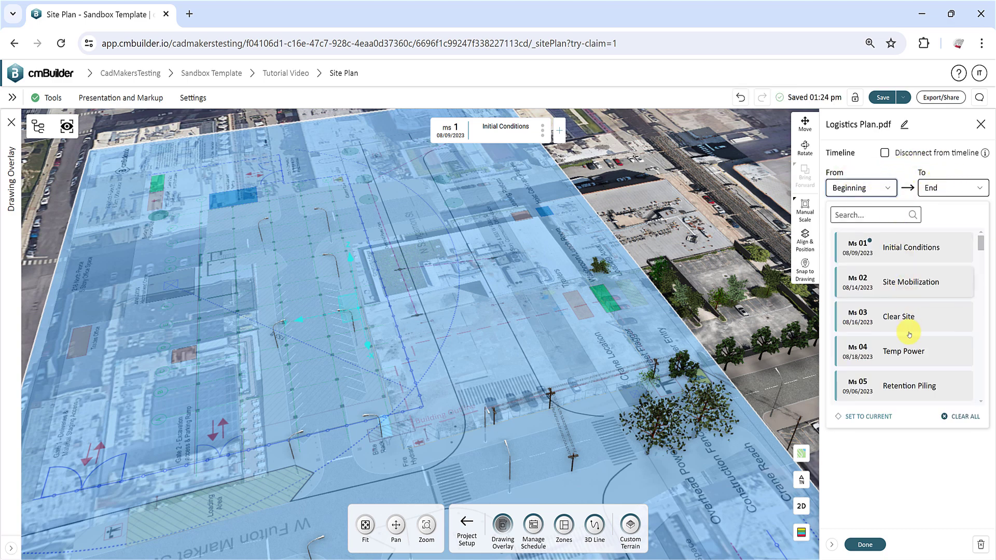
pyautogui.click(892, 169)
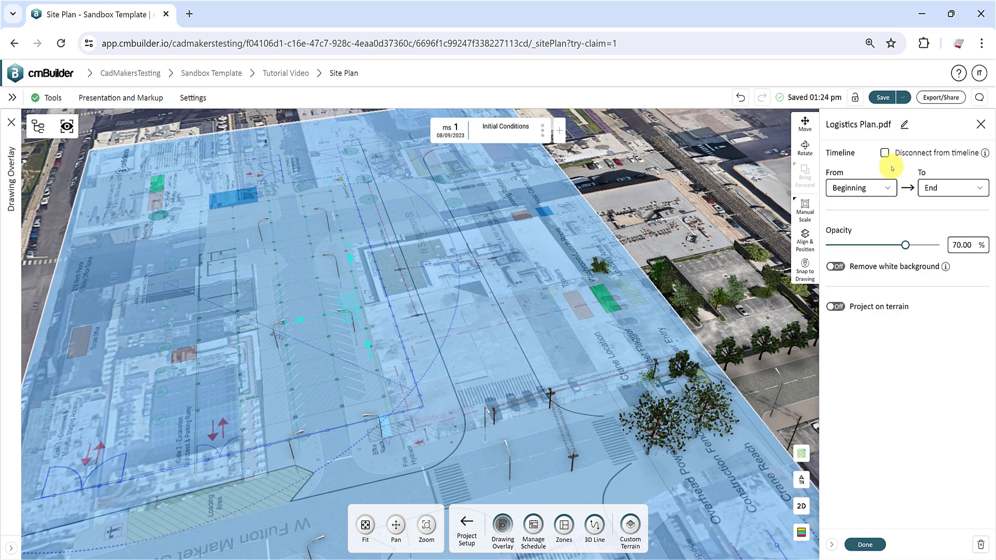
pyautogui.moveTo(985, 154)
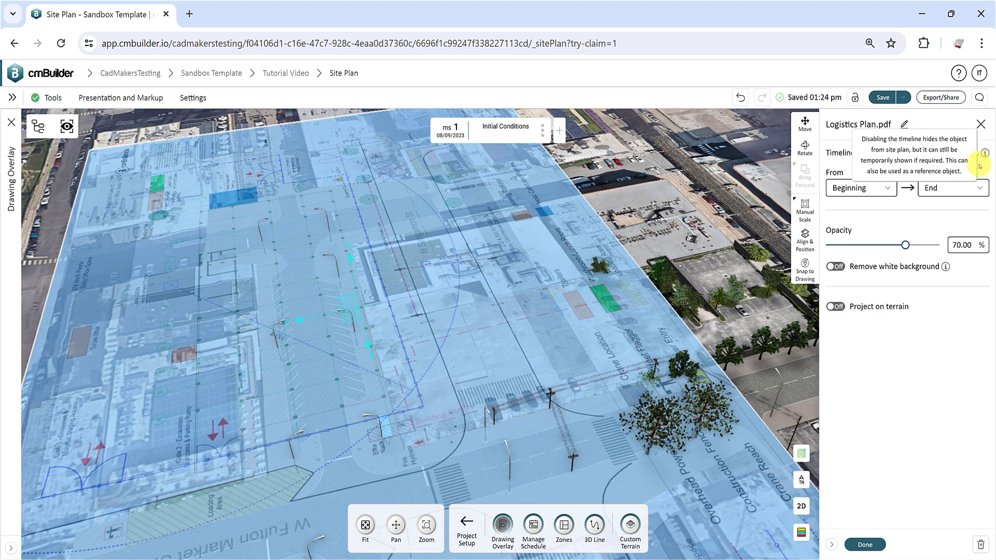
pyautogui.scroll(-5, 456, 352)
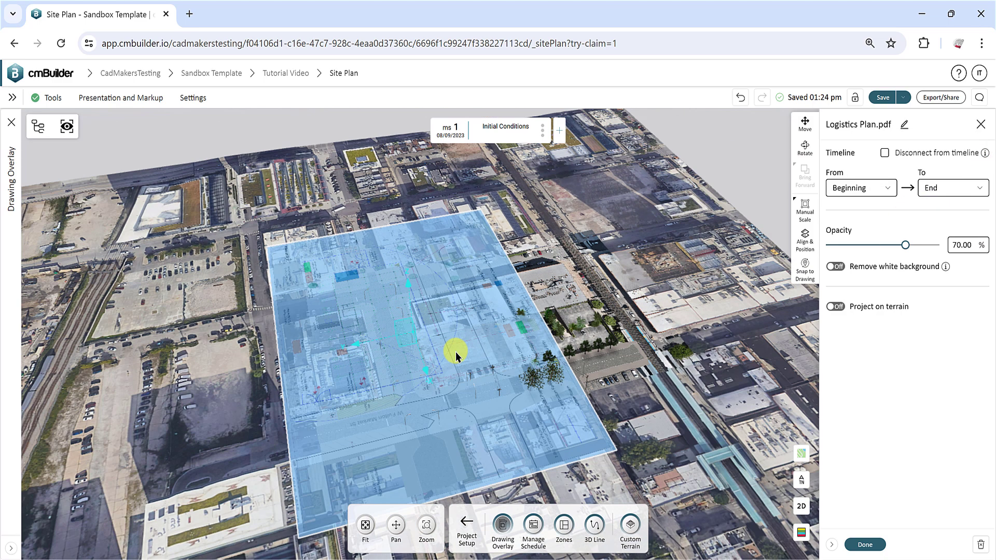
pyautogui.moveTo(904, 245)
pyautogui.mouseDown()
pyautogui.moveTo(842, 247)
pyautogui.moveTo(942, 252)
pyautogui.moveTo(880, 252)
pyautogui.moveTo(925, 248)
pyautogui.mouseUp()
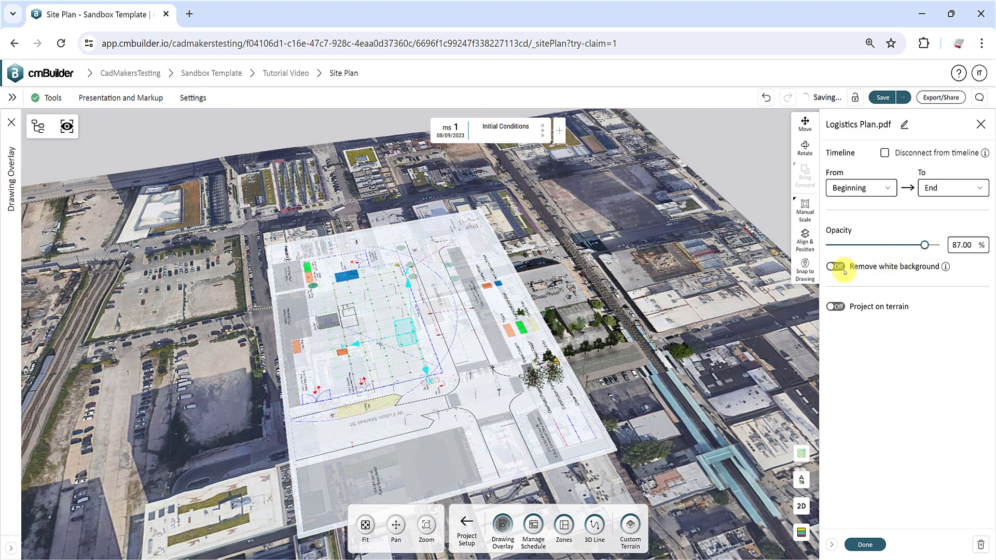
# - Try removing the white background of the Logistics Plan overlay, inspect it over the site, and switch the option back off
pyautogui.click(836, 267)
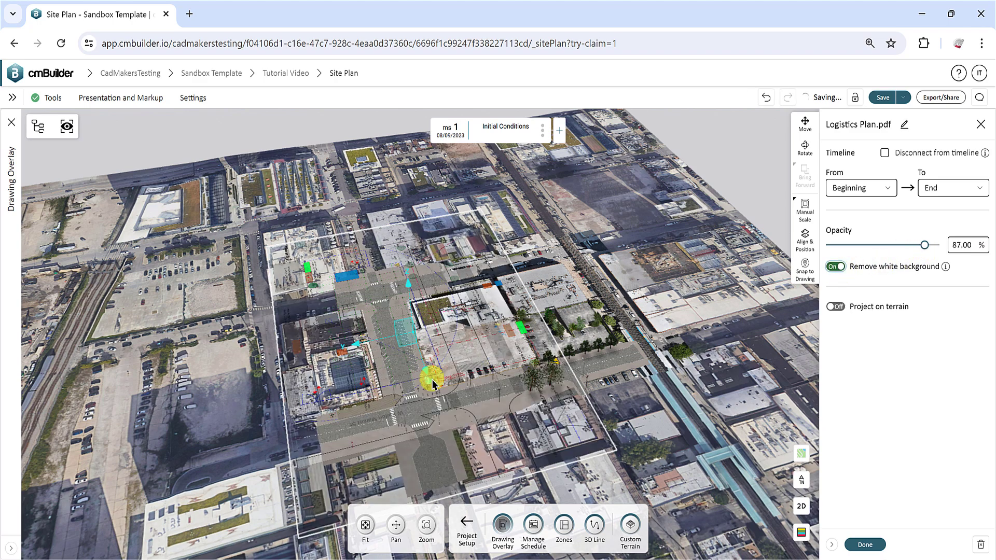
pyautogui.scroll(6, 395, 387)
pyautogui.moveTo(473, 335)
pyautogui.mouseDown(button='middle')
pyautogui.moveTo(452, 351)
pyautogui.moveTo(476, 337)
pyautogui.mouseUp(button='middle')
pyautogui.scroll(-5, 476, 337)
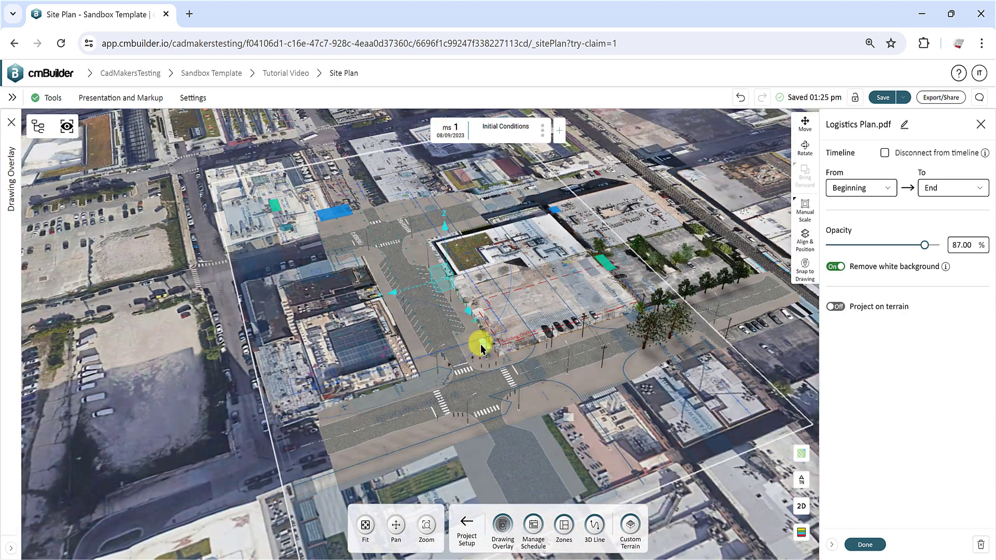
pyautogui.click(835, 267)
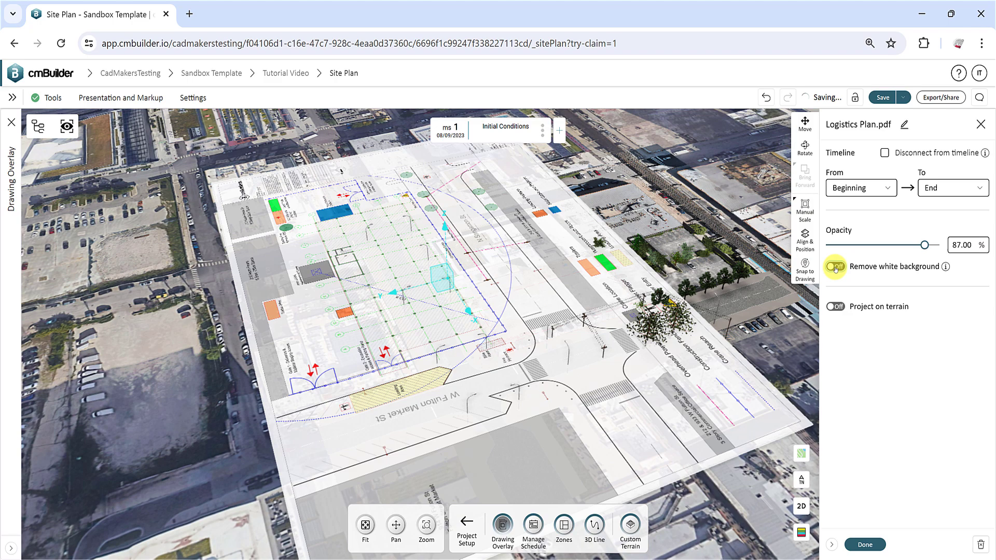
# - Try projecting the Logistics Plan overlay onto the terrain, and switch the projection back off
pyautogui.moveTo(681, 348); pyautogui.dragTo(674, 302, button='middle')
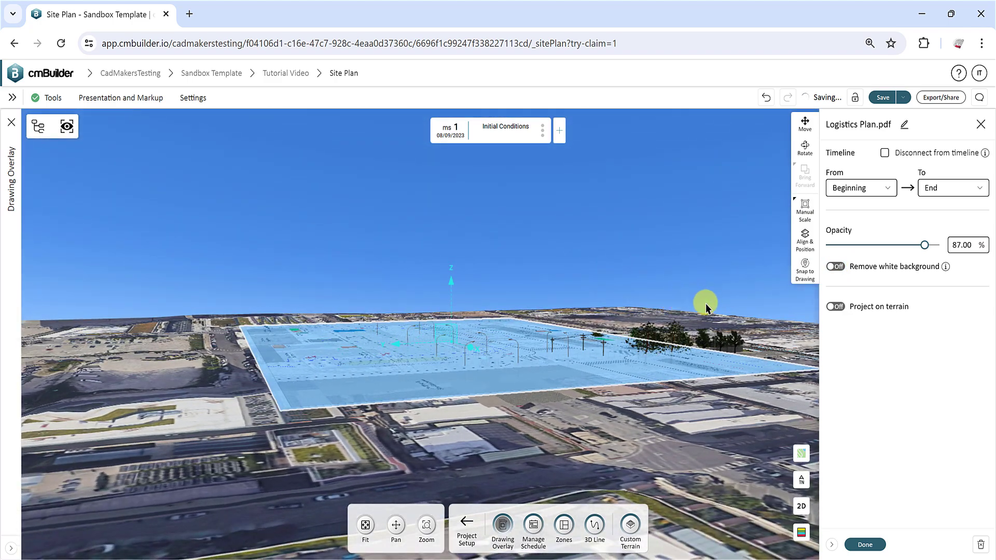
pyautogui.click(836, 307)
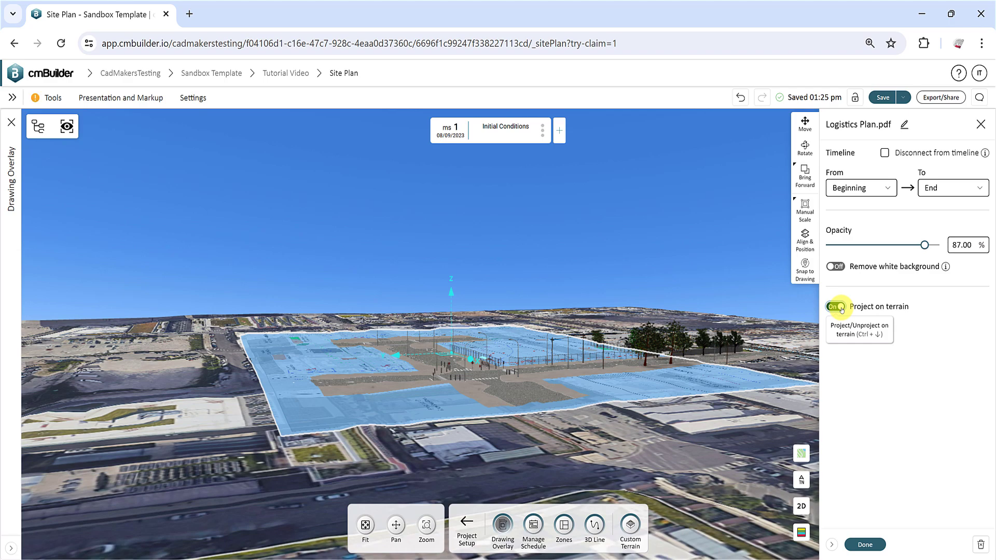
pyautogui.click(836, 307)
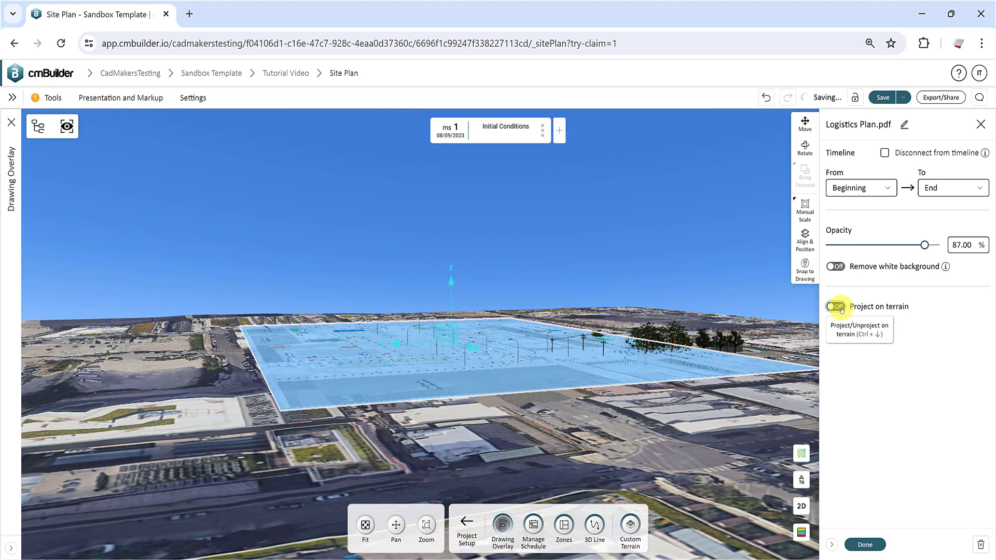
# - Switch the site plan to the 2D view and move the Logistics Plan overlay along Y to about -27 ft
pyautogui.moveTo(672, 367); pyautogui.dragTo(643, 445, button='middle')
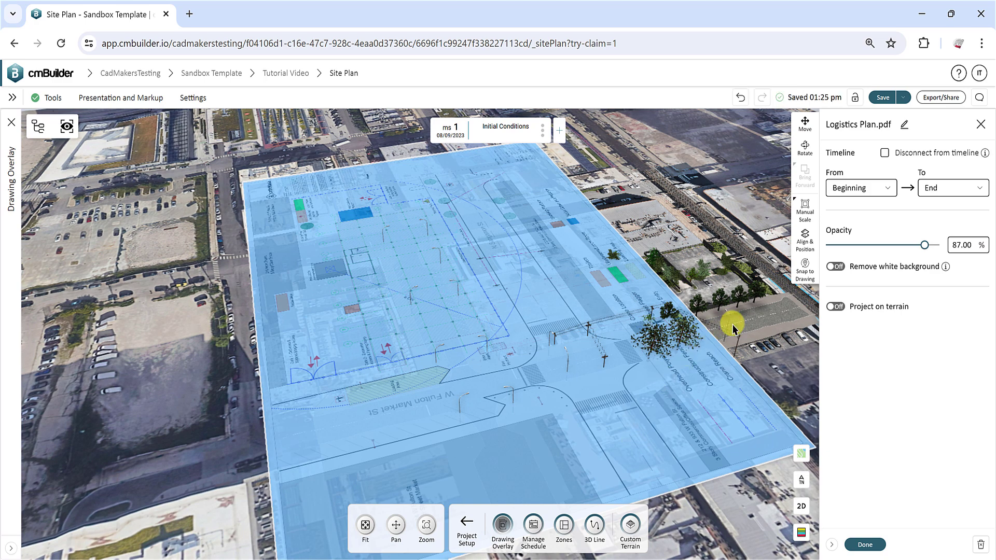
pyautogui.scroll(-3, 607, 311)
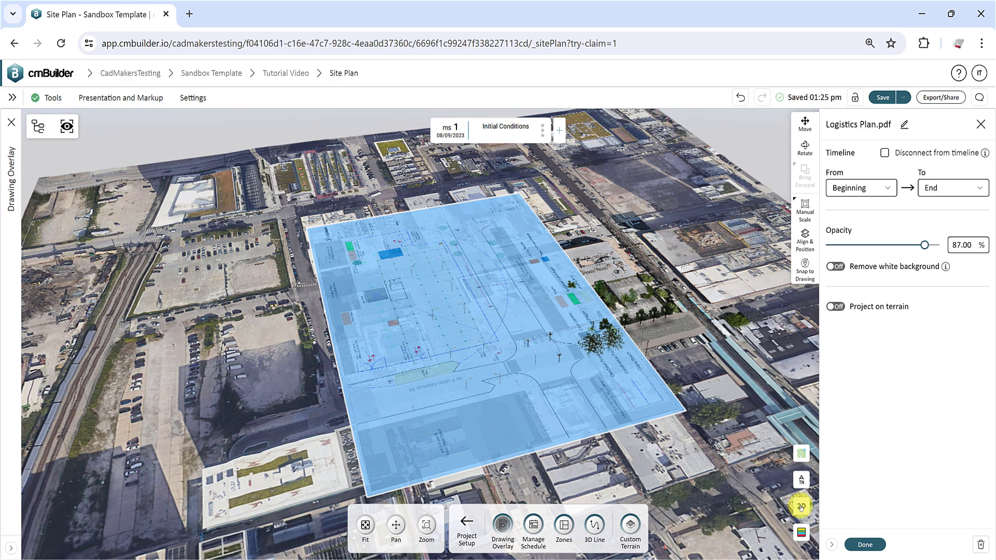
pyautogui.click(802, 508)
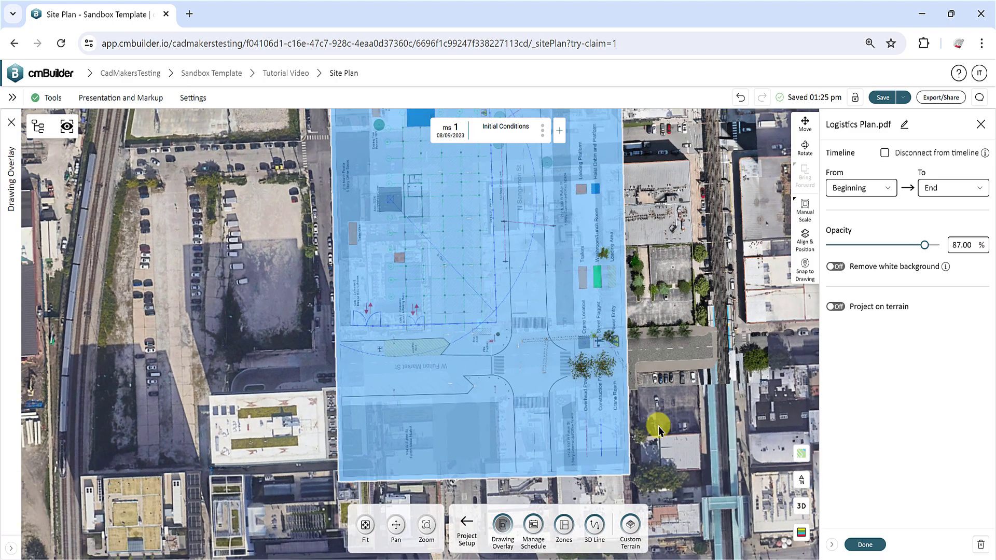
pyautogui.scroll(-3, 525, 292)
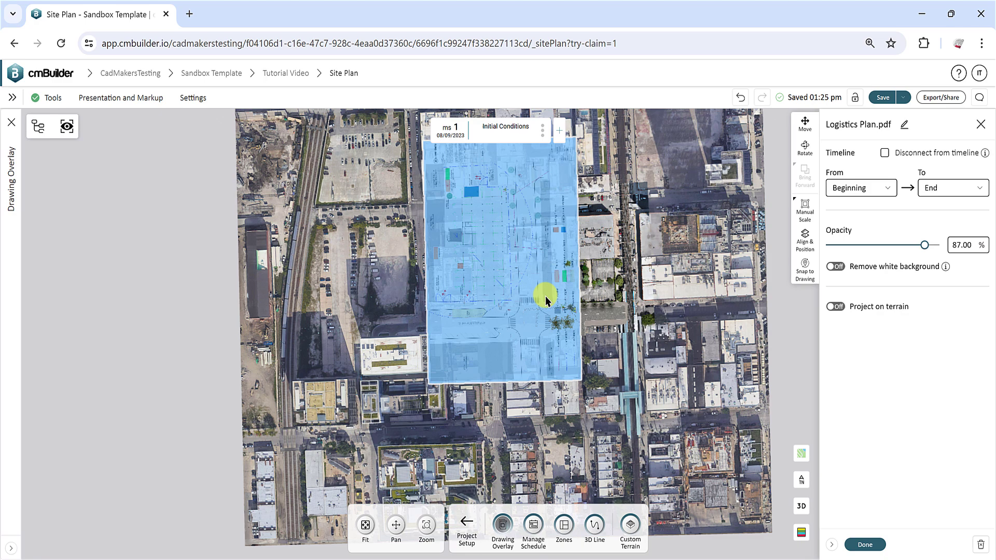
pyautogui.scroll(2, 543, 292)
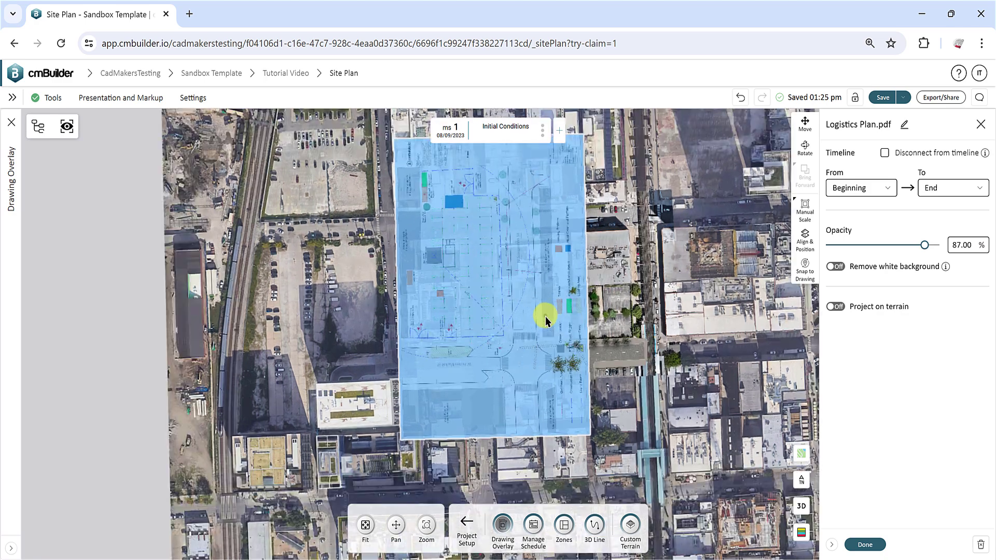
pyautogui.click(805, 124)
pyautogui.moveTo(436, 284)
pyautogui.mouseDown()
pyautogui.moveTo(407, 289)
pyautogui.moveTo(451, 300)
pyautogui.moveTo(441, 300)
pyautogui.mouseUp()
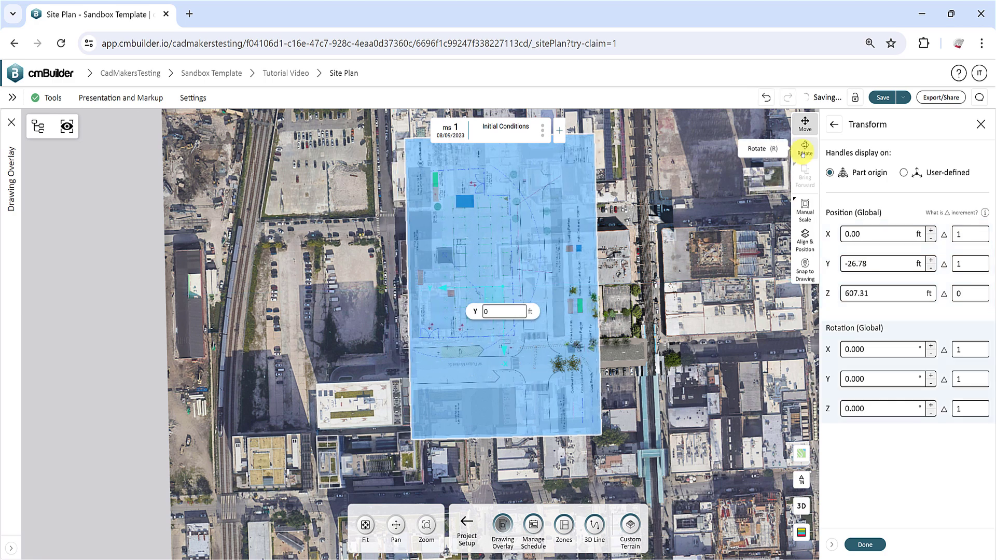
# - Manually scale the Logistics Plan overlay from its corner handle to about 683.77 by 456.41 ft
pyautogui.click(804, 212)
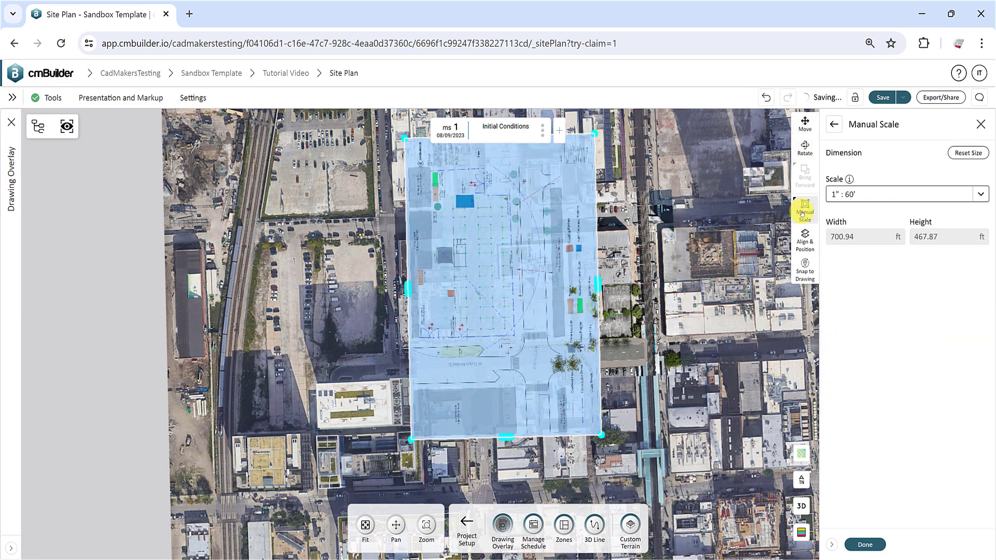
pyautogui.moveTo(630, 402); pyautogui.dragTo(615, 422)
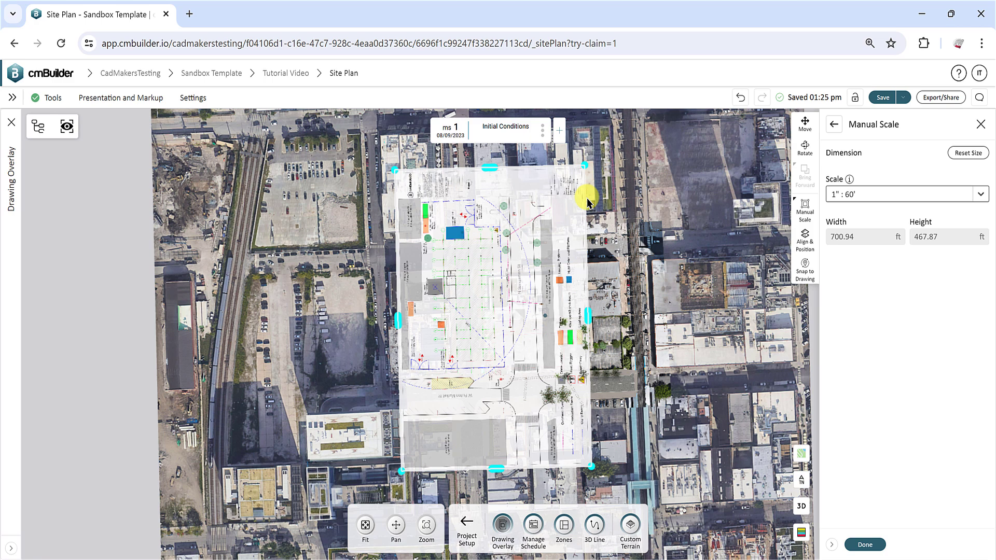
pyautogui.moveTo(590, 169)
pyautogui.mouseDown()
pyautogui.moveTo(548, 207)
pyautogui.moveTo(505, 276)
pyautogui.moveTo(596, 216)
pyautogui.moveTo(576, 225)
pyautogui.moveTo(599, 228)
pyautogui.moveTo(581, 235)
pyautogui.mouseUp()
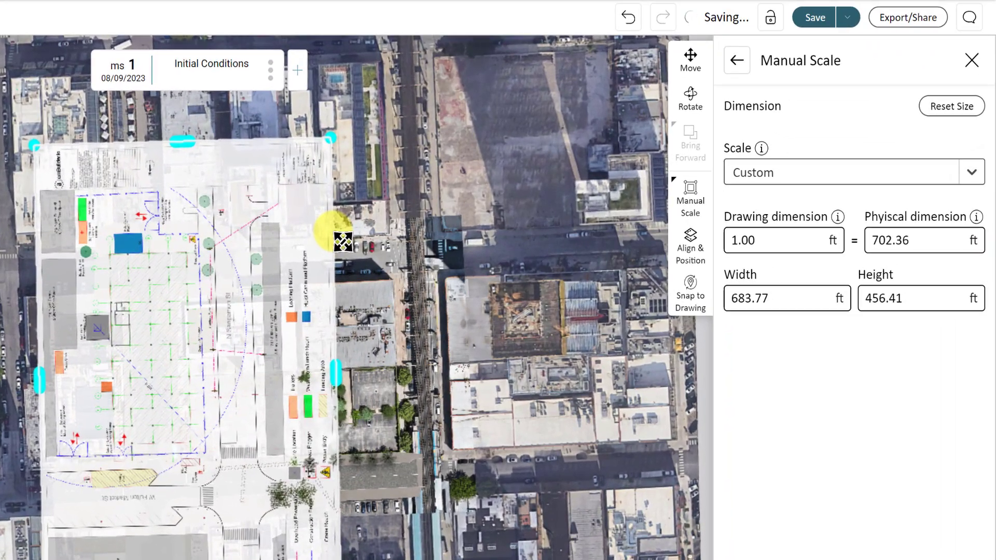
# - Look through the preset scale ratios available for the overlay, and keep the Custom scale
pyautogui.click(972, 171)
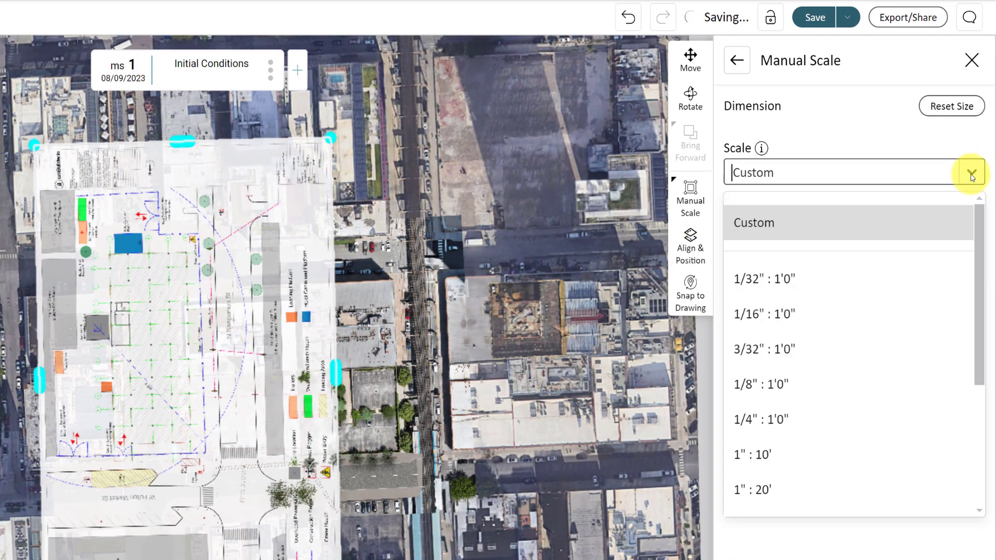
pyautogui.scroll(-3, 886, 456)
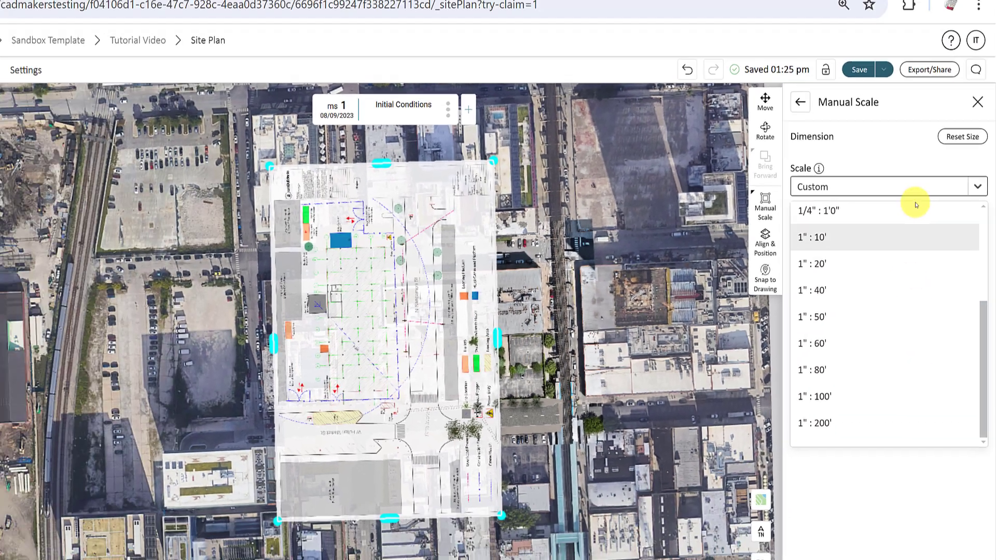
pyautogui.click(882, 172)
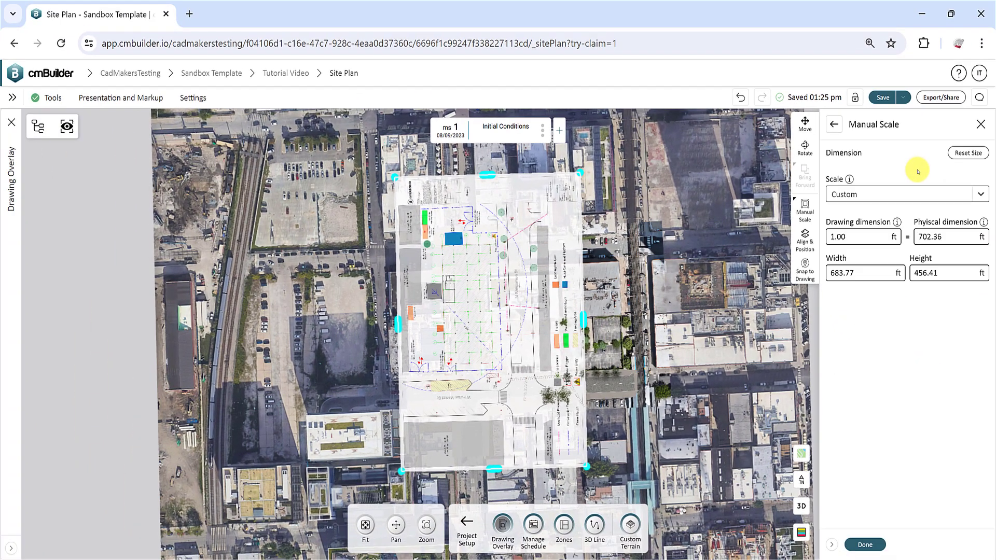
# - Scale the overlay by two points on adjacent grid lines along the building's edge near Gate 2, with a distance of 30 ft between them
pyautogui.click(804, 212)
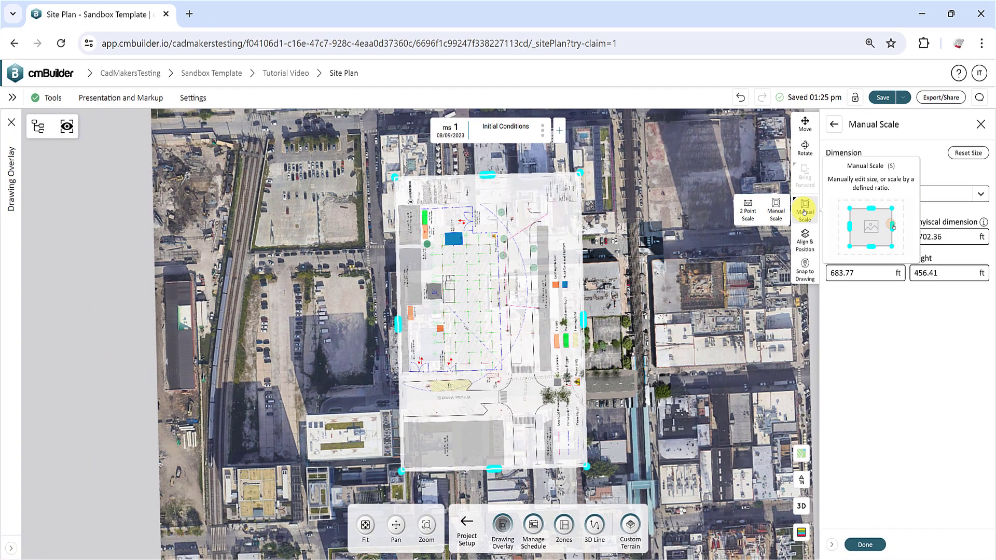
pyautogui.click(748, 213)
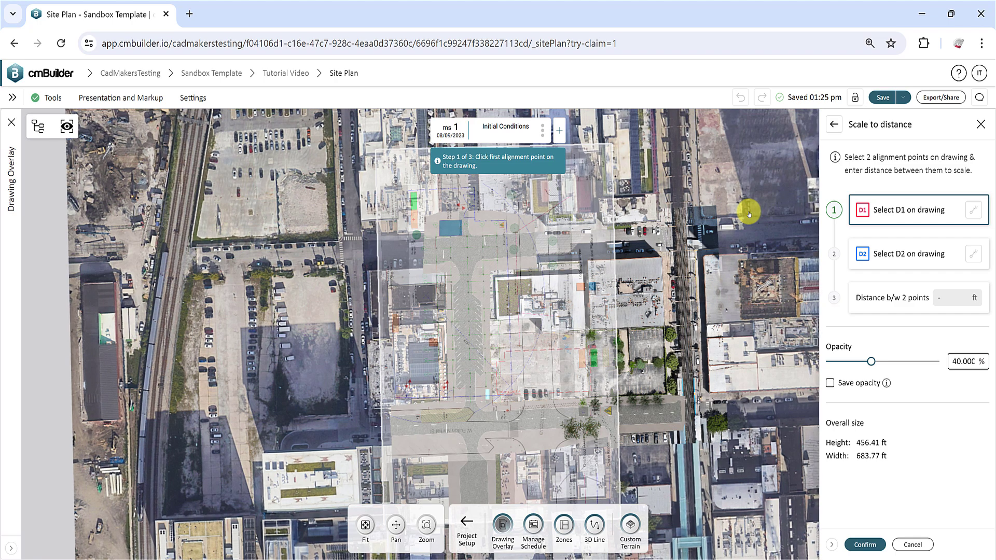
pyautogui.moveTo(493, 338); pyautogui.dragTo(485, 278)
pyautogui.click(548, 321)
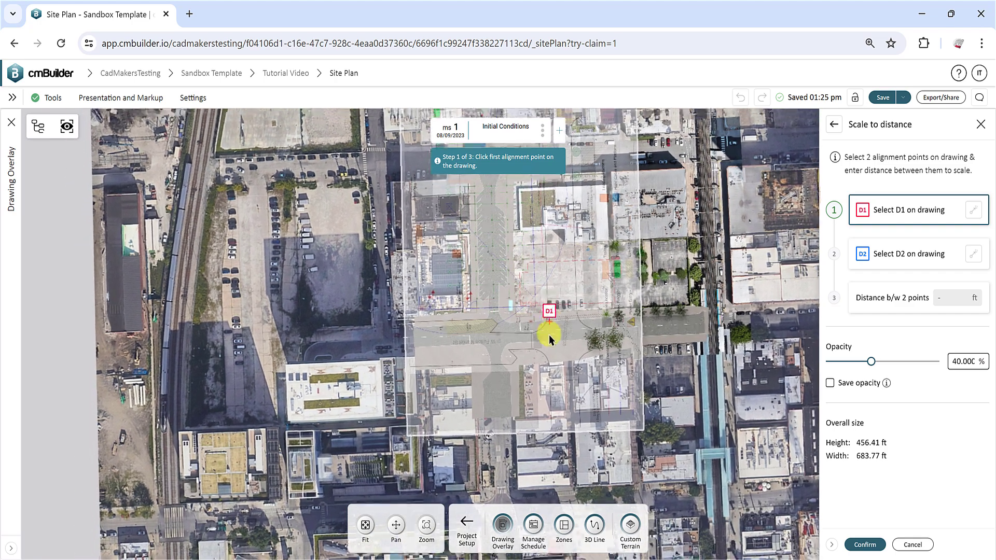
pyautogui.scroll(5, 548, 335)
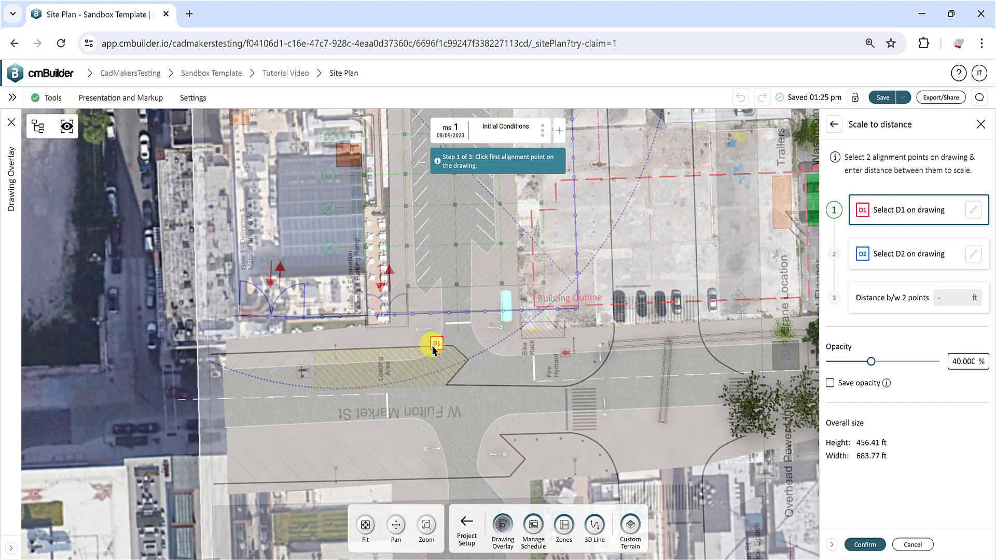
pyautogui.scroll(2, 420, 311)
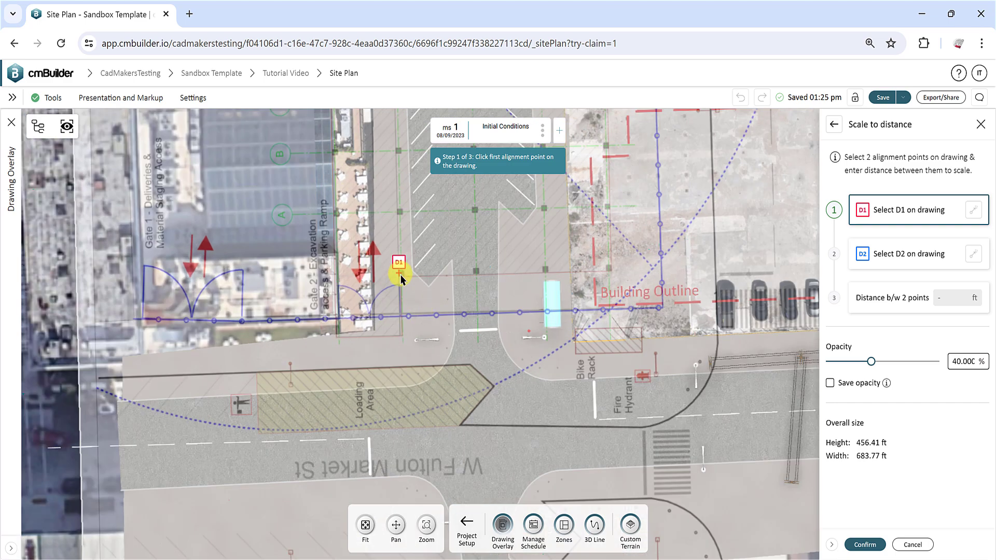
pyautogui.click(400, 275)
pyautogui.click(478, 271)
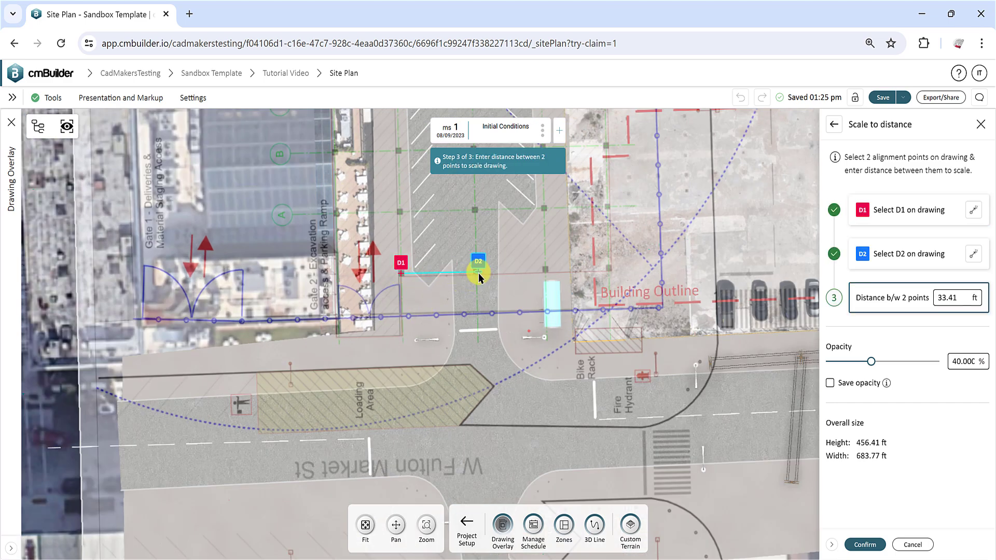
pyautogui.doubleClick(954, 298)
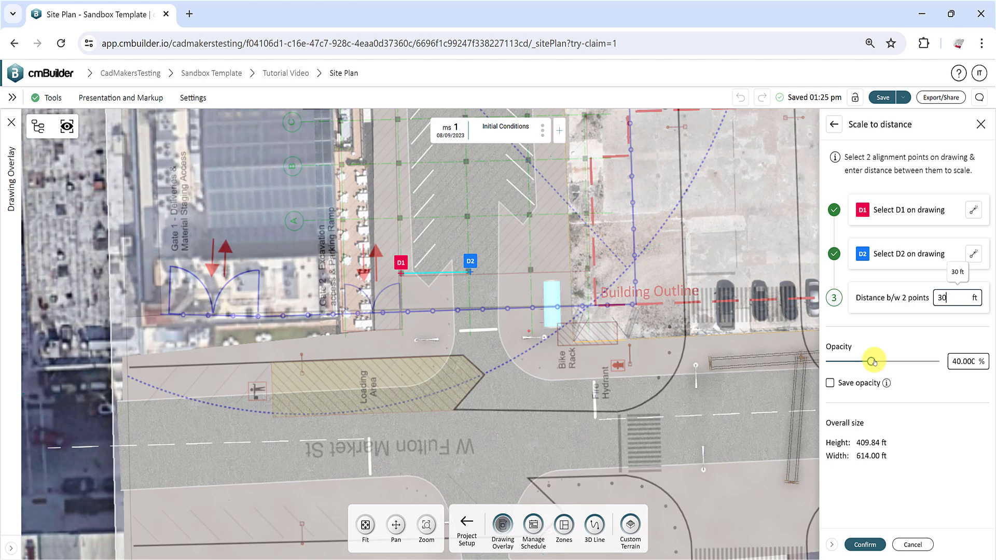
# - Set the overlay's opacity to 93%, save that opacity, and confirm the two-point scaling
pyautogui.moveTo(871, 361)
pyautogui.mouseDown()
pyautogui.moveTo(906, 361)
pyautogui.moveTo(895, 361)
pyautogui.mouseUp()
pyautogui.scroll(-5, 478, 291)
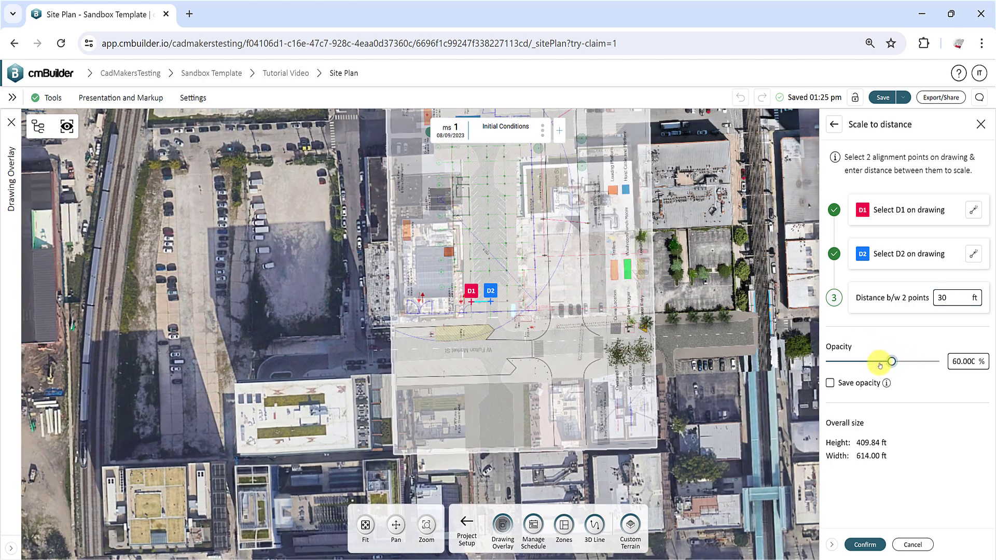
pyautogui.moveTo(880, 366)
pyautogui.mouseDown()
pyautogui.moveTo(845, 361)
pyautogui.moveTo(930, 361)
pyautogui.mouseUp()
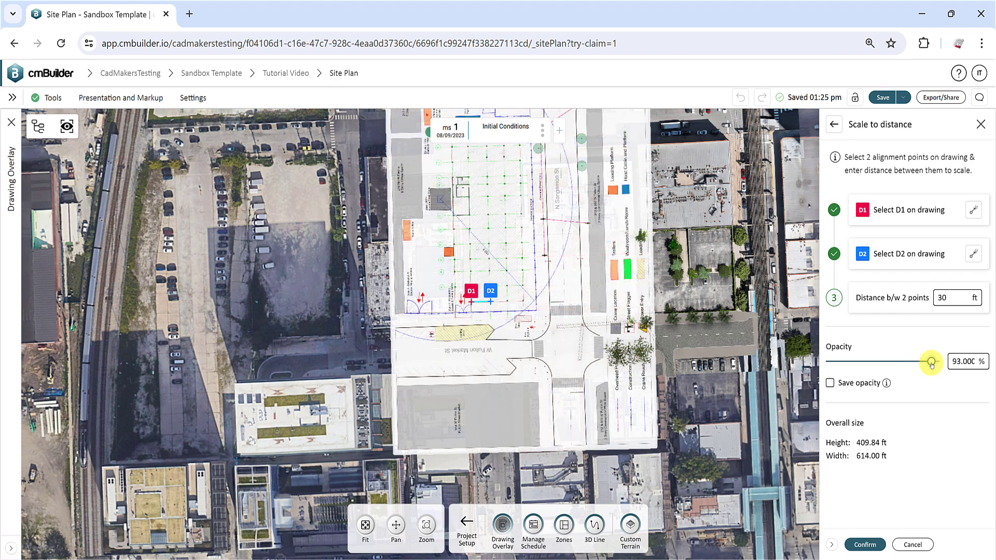
pyautogui.click(831, 384)
pyautogui.press('Return')
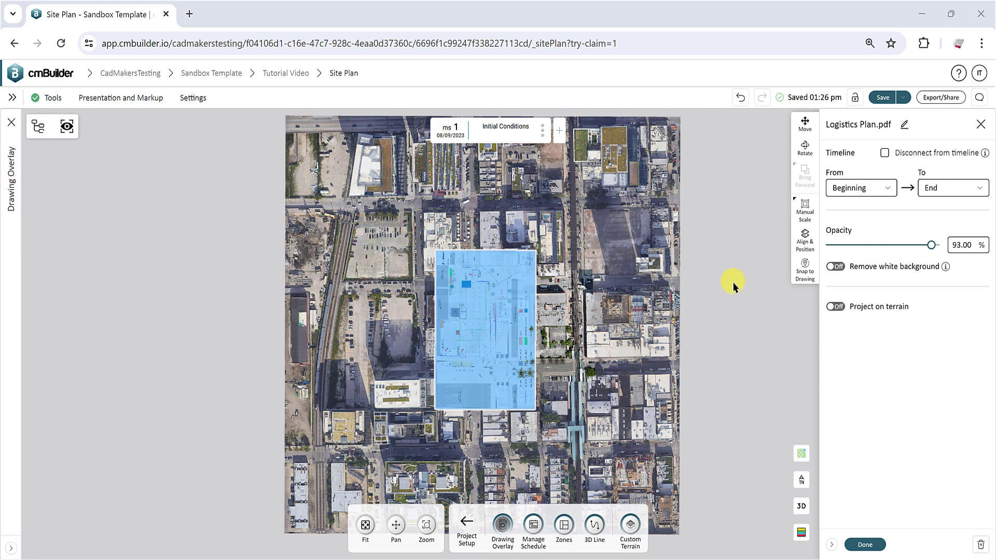
# - Start Align & Position for the Logistics Plan overlay and widen the drawing view beside the map
pyautogui.click(804, 243)
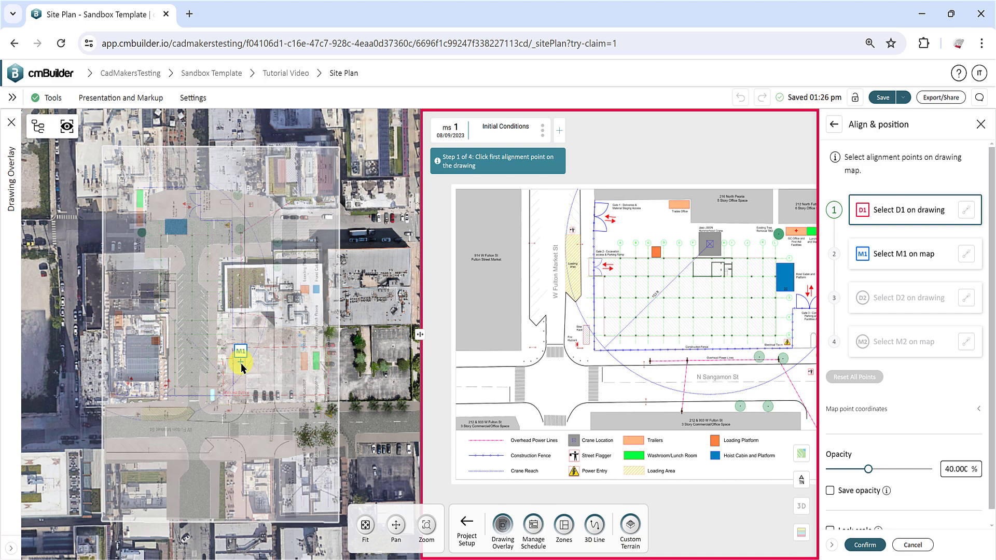
pyautogui.scroll(-5, 241, 354)
pyautogui.scroll(2, 272, 343)
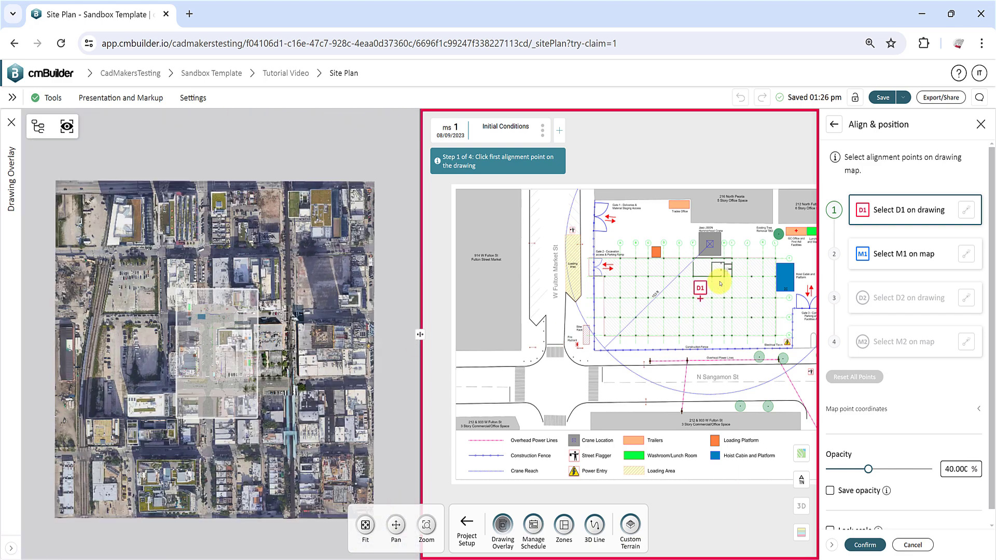
pyautogui.click(691, 387)
pyautogui.scroll(2, 568, 356)
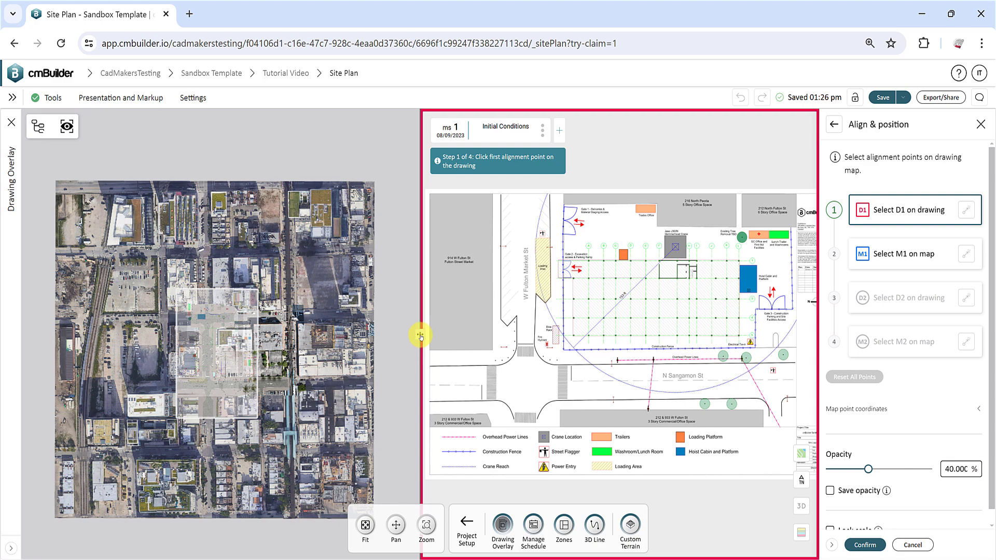
pyautogui.moveTo(421, 336)
pyautogui.mouseDown()
pyautogui.moveTo(265, 334)
pyautogui.moveTo(516, 351)
pyautogui.mouseUp()
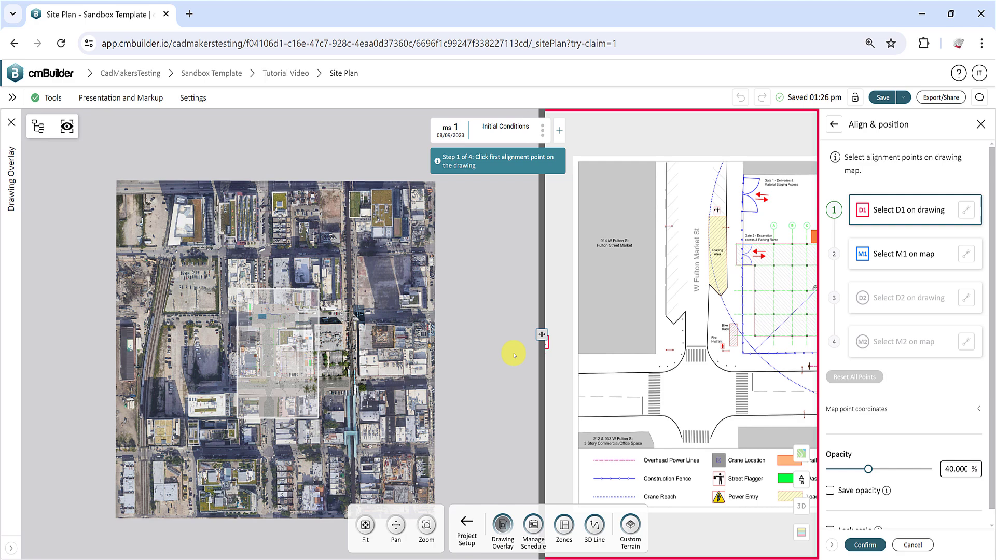
pyautogui.moveTo(513, 356)
pyautogui.mouseDown()
pyautogui.moveTo(369, 338)
pyautogui.moveTo(370, 351)
pyautogui.mouseUp()
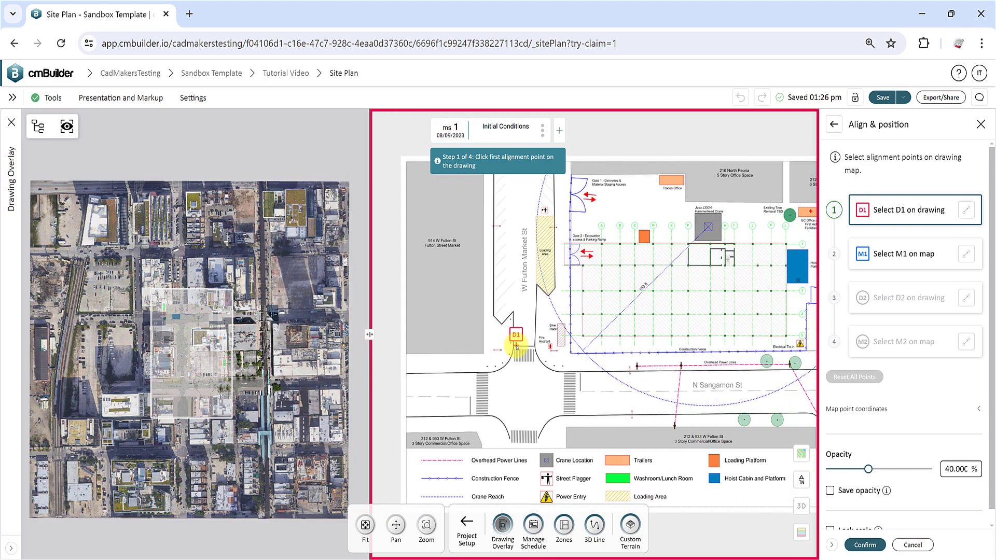
# - Set the overlay's opacity to 0% for the alignment so the map beneath it is unobstructed
pyautogui.click(244, 339)
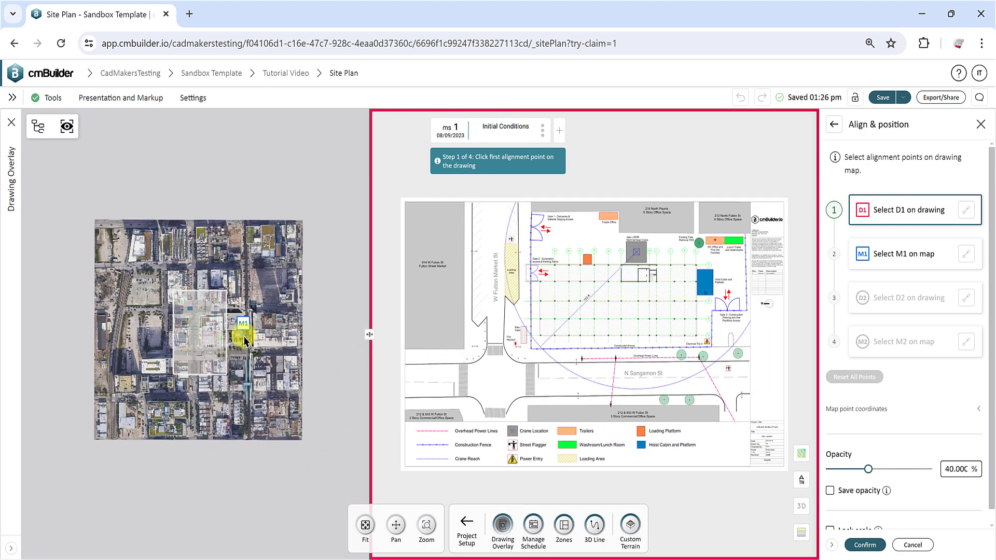
pyautogui.scroll(2, 244, 340)
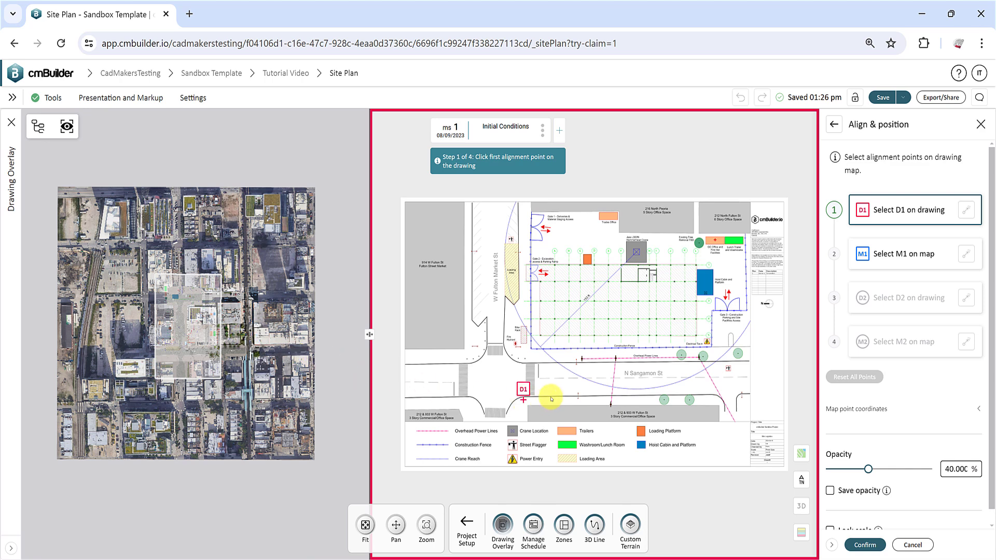
pyautogui.click(148, 351)
pyautogui.click(183, 365)
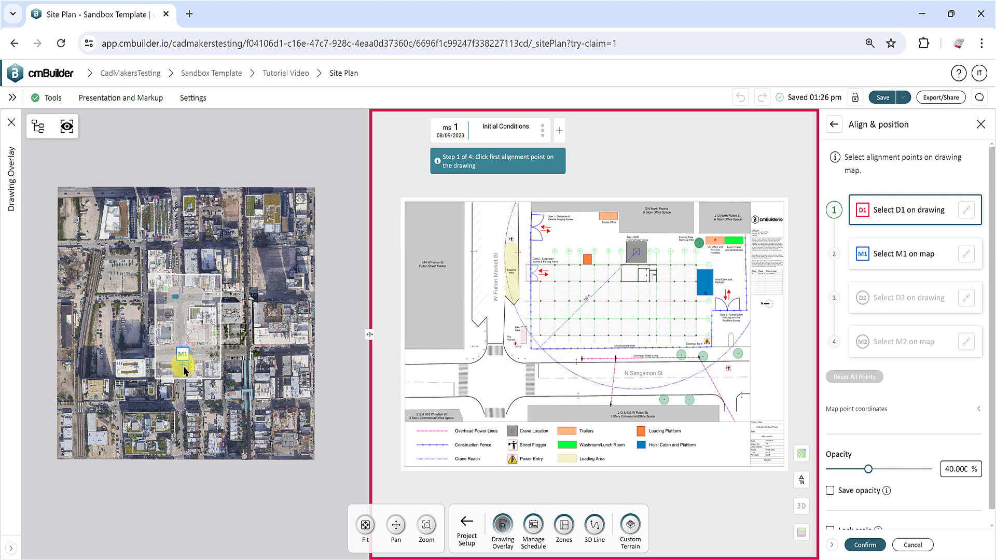
pyautogui.moveTo(869, 471); pyautogui.dragTo(824, 474)
# - Place alignment points D1 on the drawing and M1 on the map where N Sangamon St's stop line meets the dashed centreline beside the crosswalk
pyautogui.scroll(5, 544, 358)
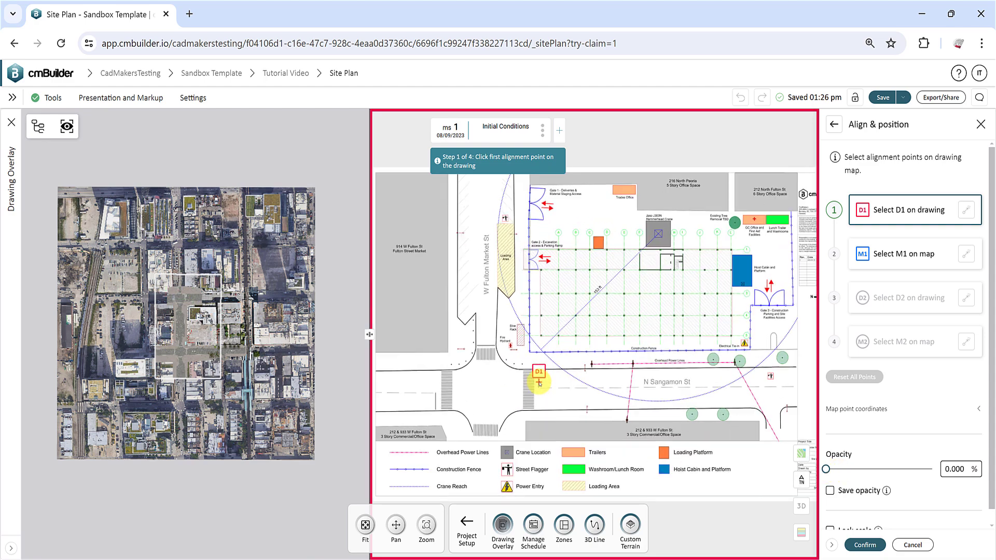
pyautogui.scroll(3, 547, 355)
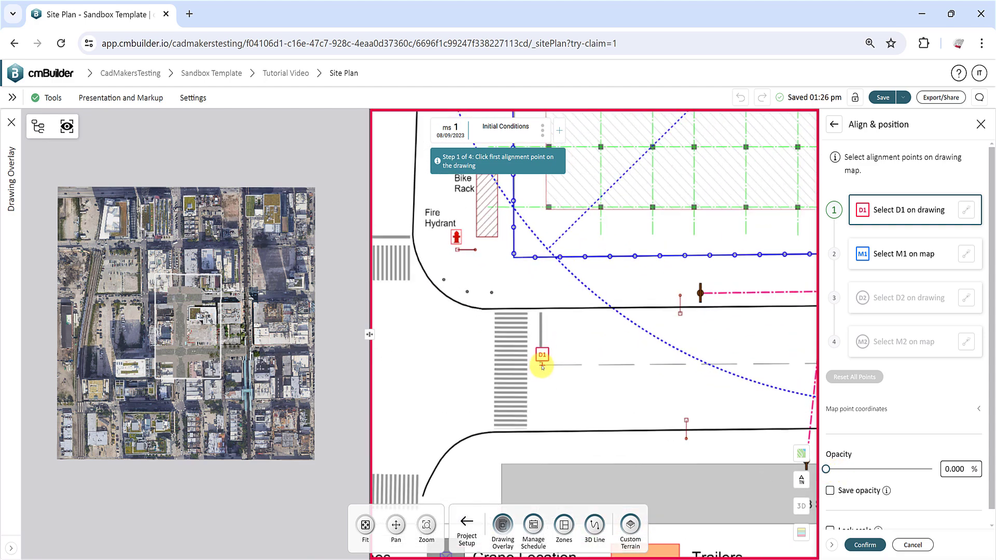
pyautogui.click(540, 364)
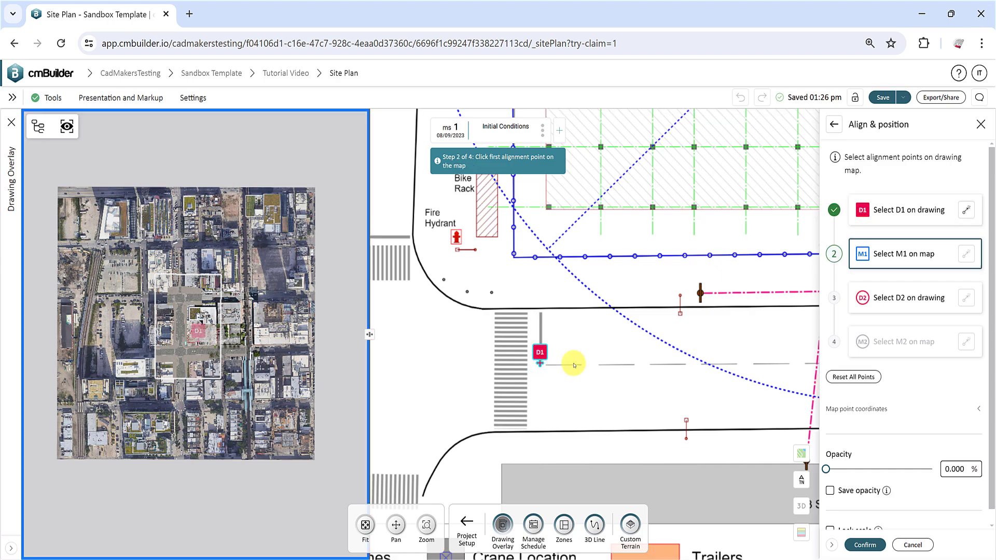
pyautogui.moveTo(170, 352); pyautogui.dragTo(236, 357)
pyautogui.scroll(10, 236, 357)
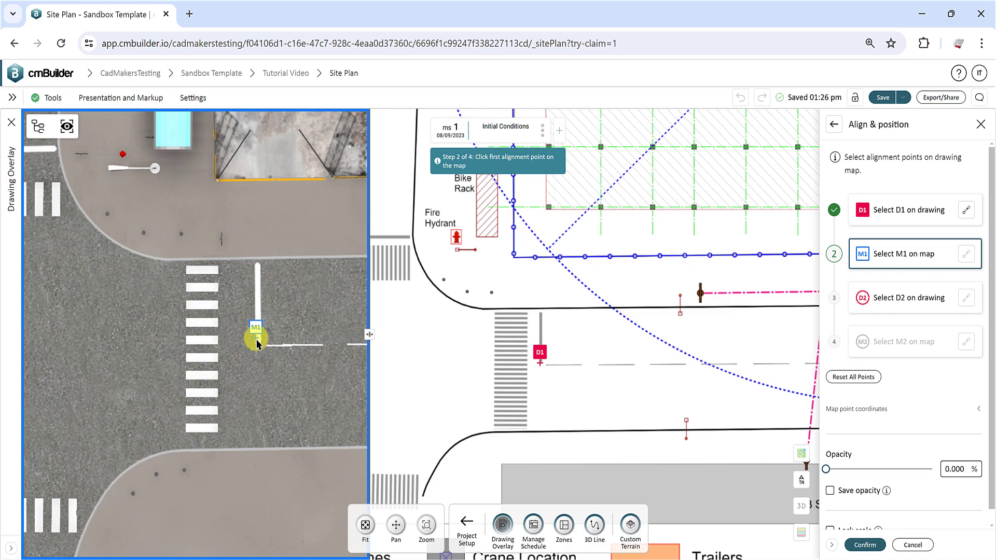
pyautogui.click(260, 346)
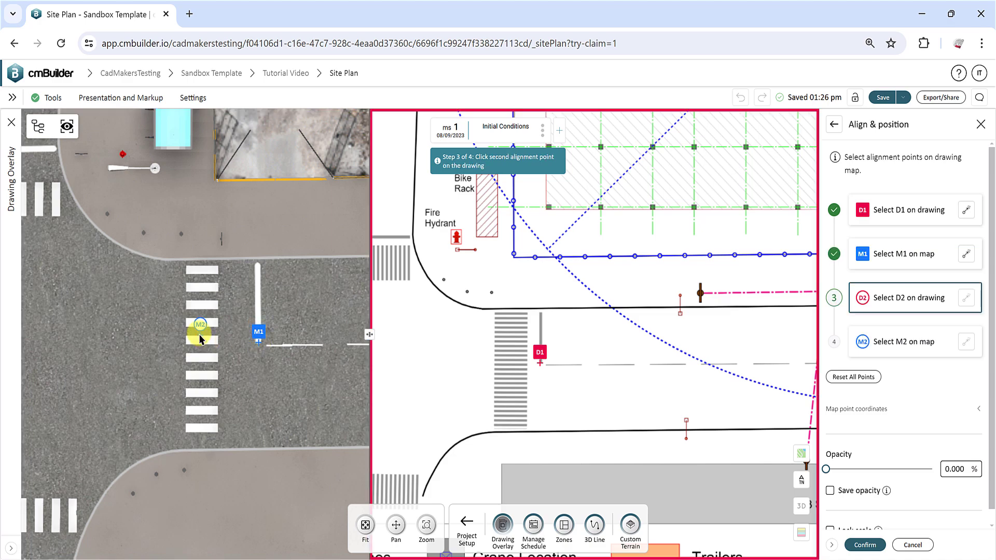
# - Set the overlay's opacity to 9% while aligning it to the map
pyautogui.scroll(-10, 200, 338)
pyautogui.scroll(-5, 487, 338)
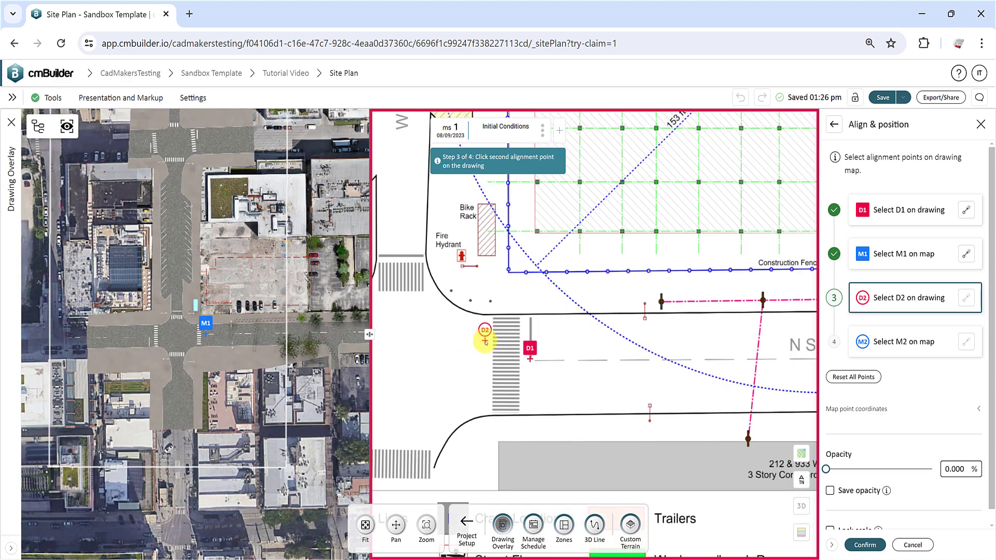
pyautogui.click(587, 397)
pyautogui.click(249, 338)
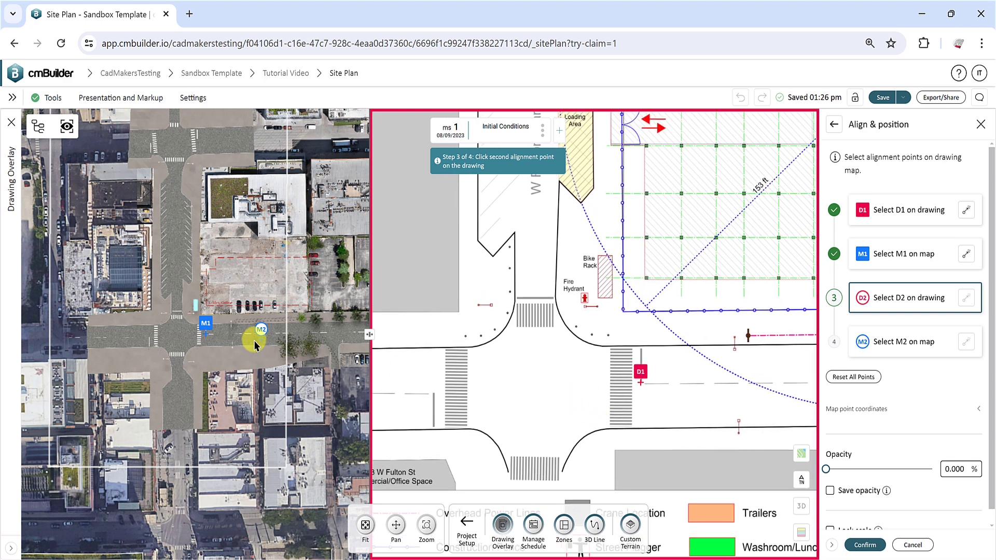
pyautogui.scroll(-3, 253, 338)
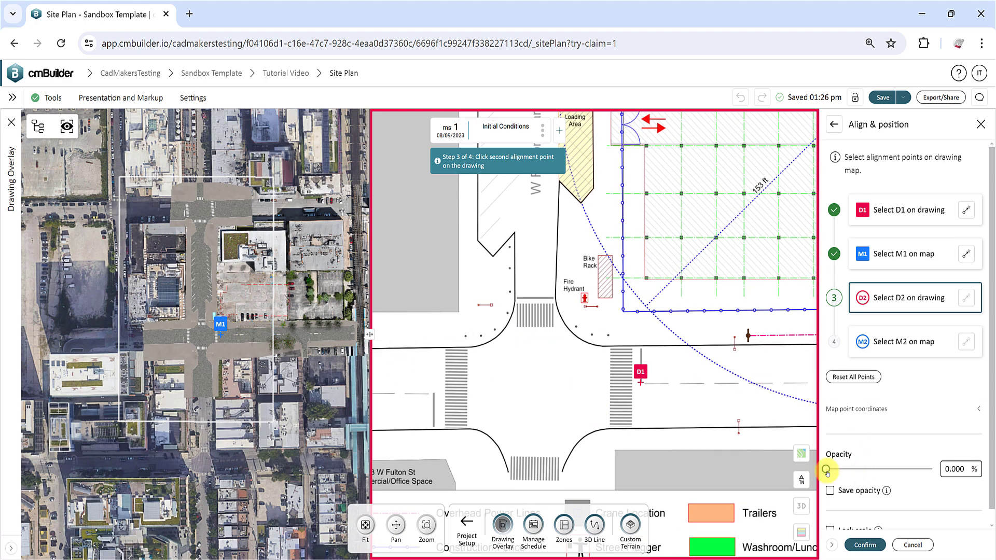
pyautogui.moveTo(825, 469)
pyautogui.mouseDown()
pyautogui.moveTo(844, 469)
pyautogui.moveTo(834, 469)
pyautogui.mouseUp()
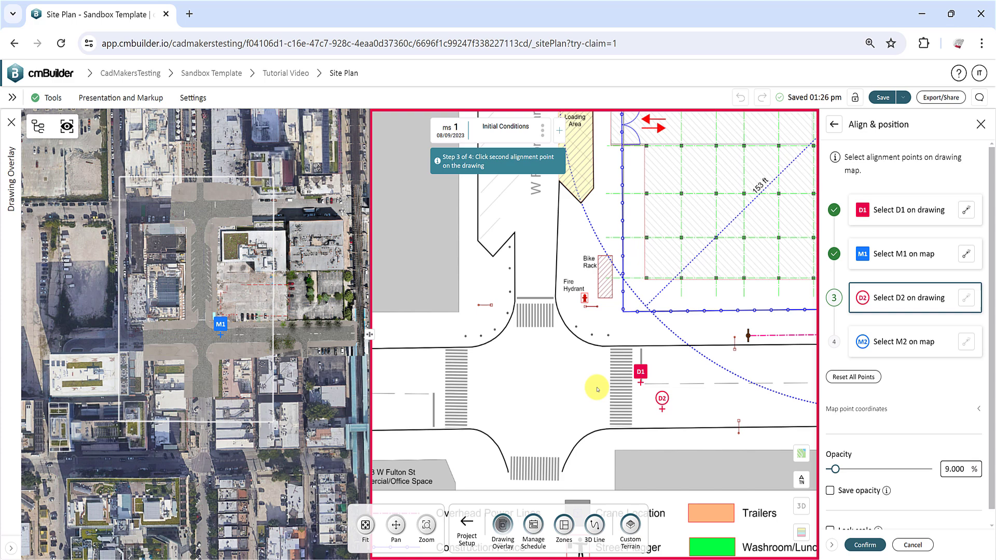
# - Place alignment points D2 on the drawing and M2 on the map at the inner corner of the angled parking bay above the intersection
pyautogui.click(497, 268)
pyautogui.moveTo(497, 280); pyautogui.dragTo(491, 317)
pyautogui.scroll(5, 506, 283)
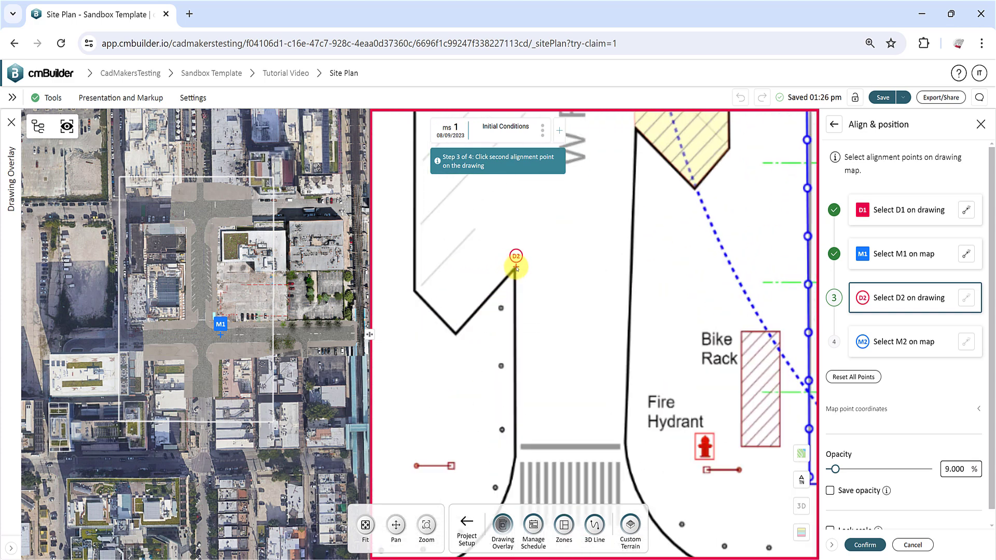
pyautogui.click(515, 268)
pyautogui.scroll(6, 167, 318)
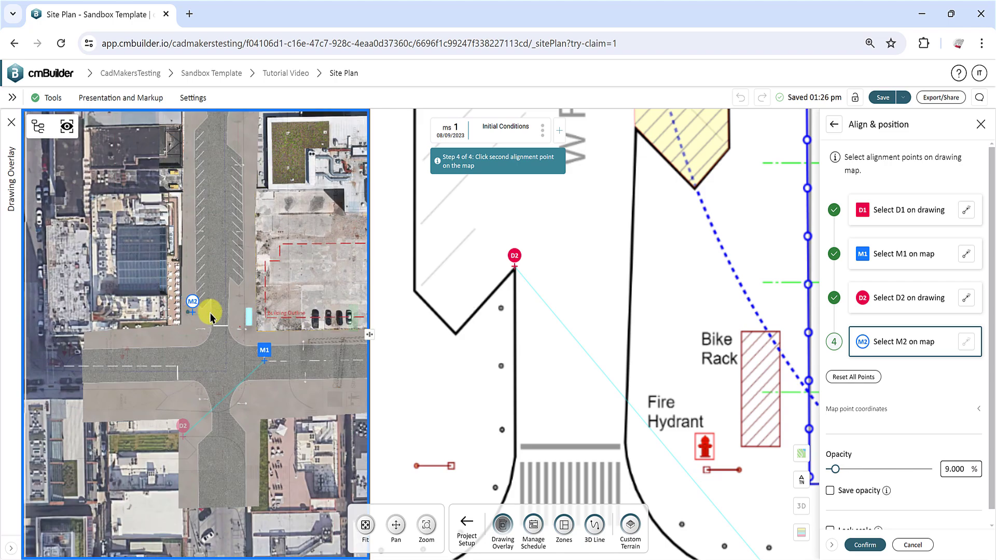
pyautogui.click(208, 303)
pyautogui.scroll(3, 208, 304)
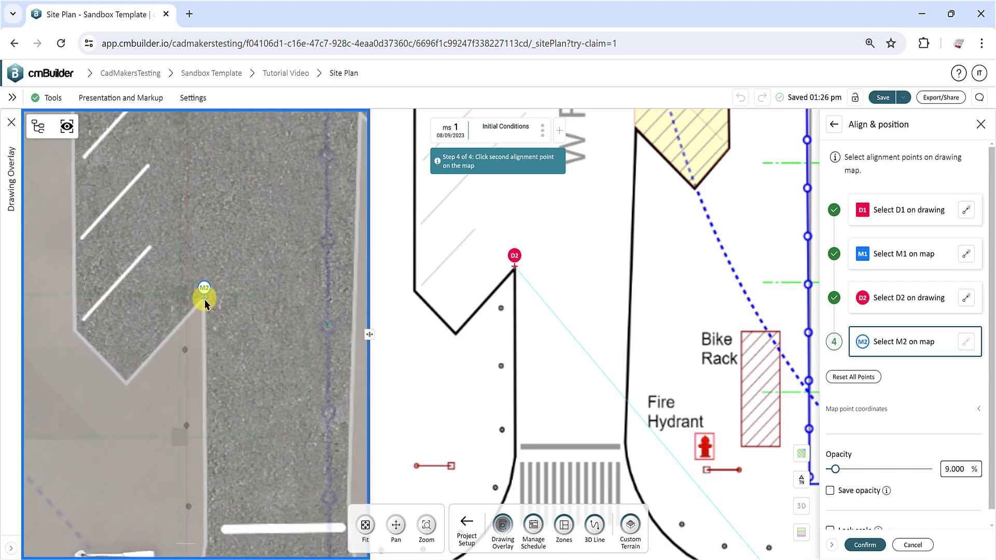
pyautogui.click(204, 301)
pyautogui.scroll(-5, 205, 300)
pyautogui.scroll(-1, 205, 296)
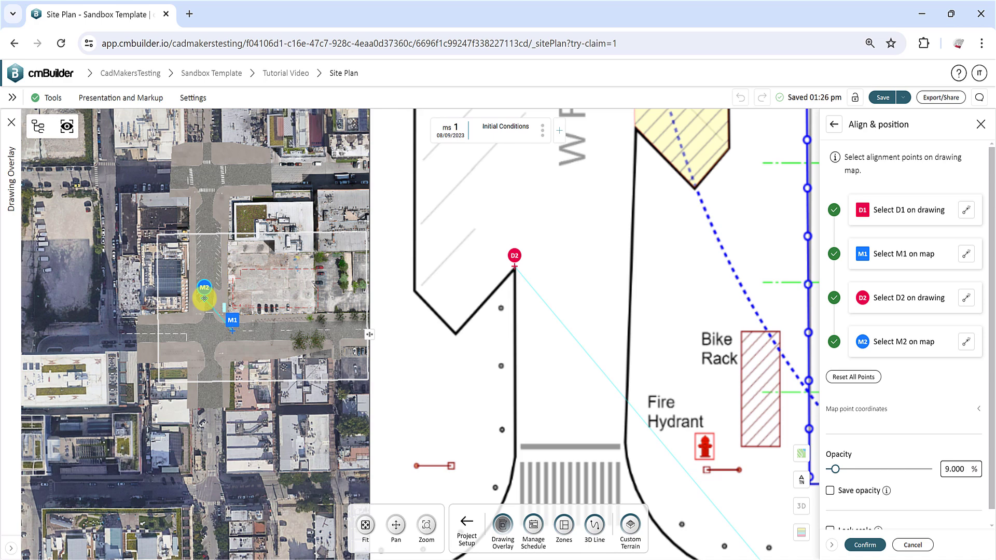
# - Set the overlay's opacity to 89% and examine how its streets line up with the map around the intersection
pyautogui.moveTo(282, 300); pyautogui.dragTo(229, 321)
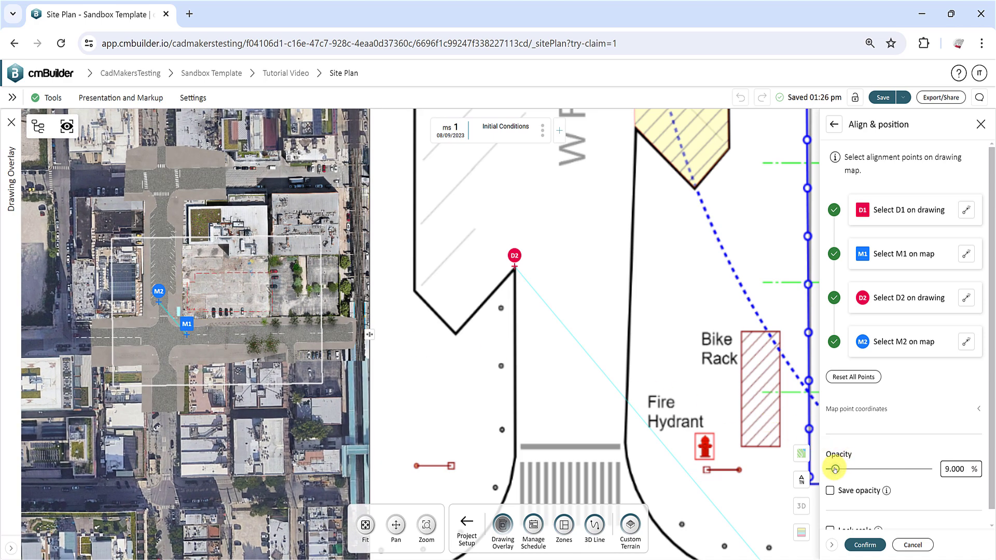
pyautogui.moveTo(838, 469); pyautogui.dragTo(921, 469)
pyautogui.scroll(4, 234, 375)
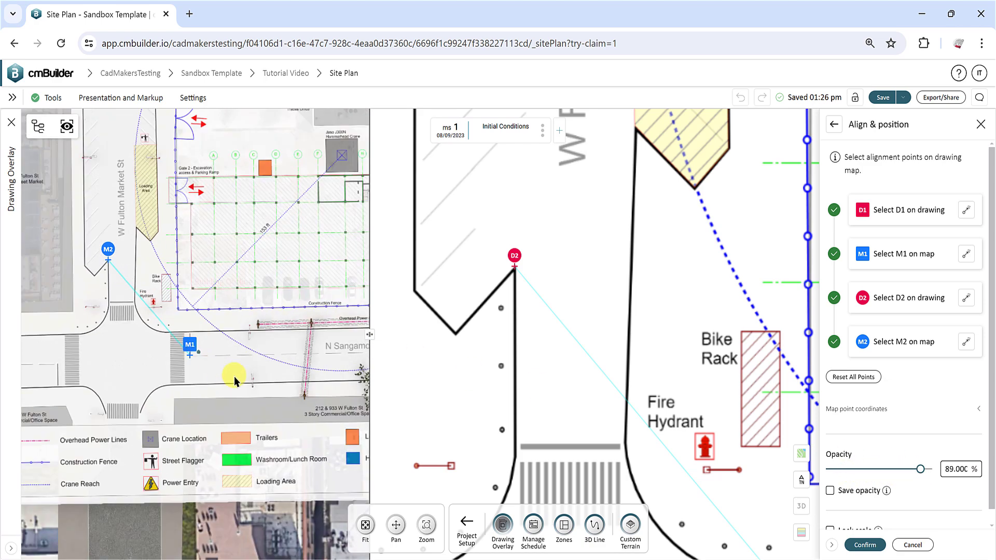
pyautogui.scroll(-3, 208, 374)
pyautogui.scroll(-6, 607, 378)
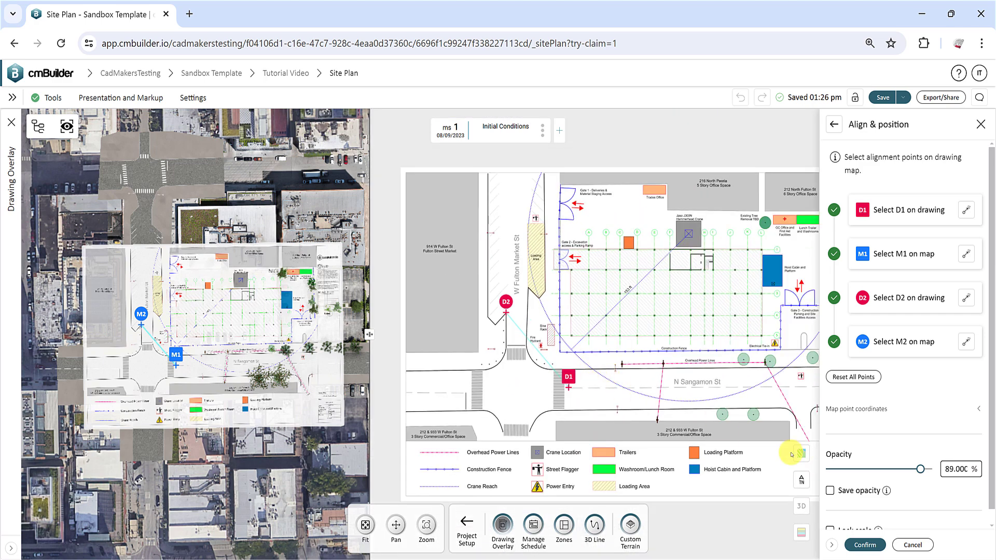
# - Set the overlay's opacity to 77% during the alignment so both the drawing and the map can be compared
pyautogui.moveTo(920, 469)
pyautogui.mouseDown()
pyautogui.moveTo(882, 469)
pyautogui.moveTo(909, 469)
pyautogui.mouseUp()
pyautogui.scroll(-1, 869, 422)
pyautogui.scroll(1, 876, 421)
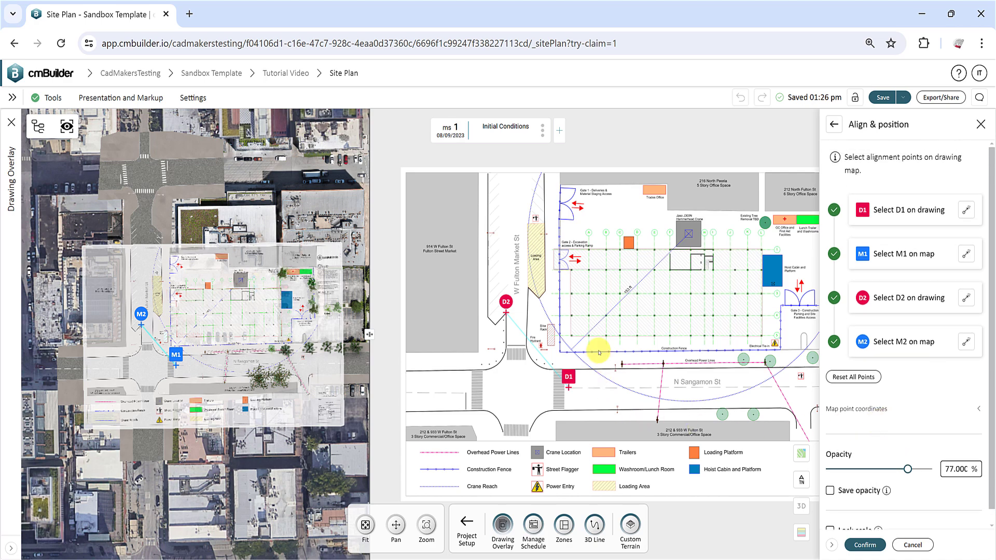
pyautogui.moveTo(505, 301); pyautogui.dragTo(506, 303)
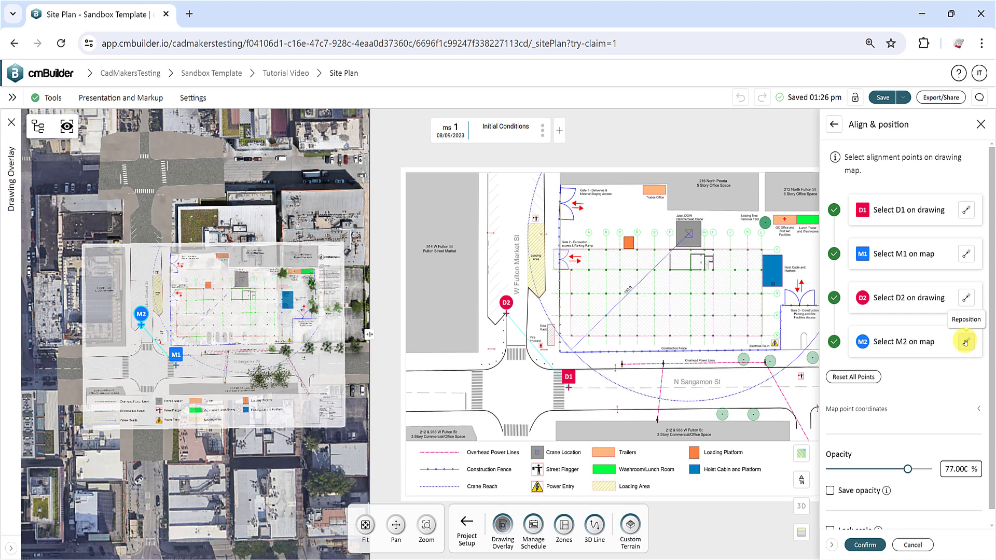
# - Expand the map point coordinates and examine the coordinate system unit and the X and Y values of M1 and M2
pyautogui.scroll(-1, 934, 400)
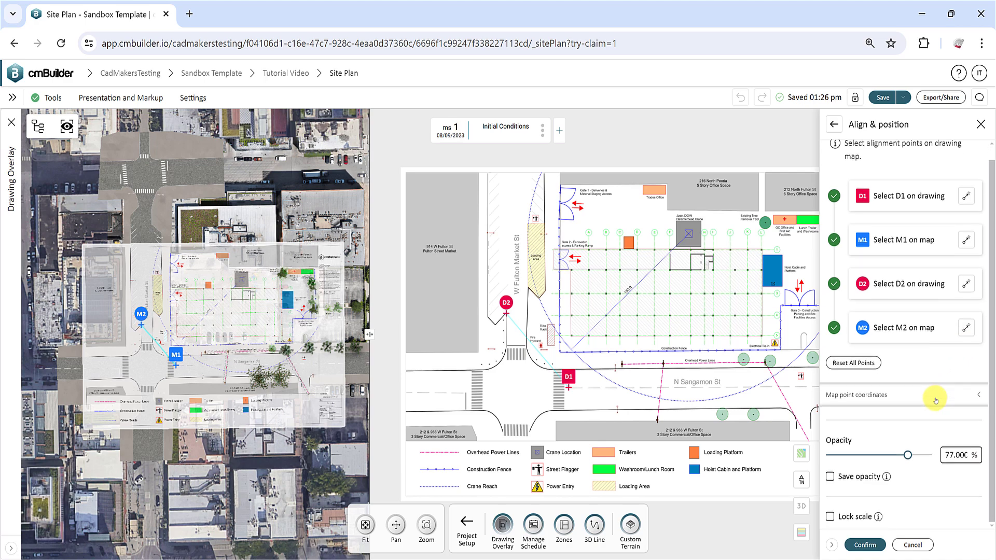
pyautogui.click(967, 397)
pyautogui.scroll(-1, 966, 397)
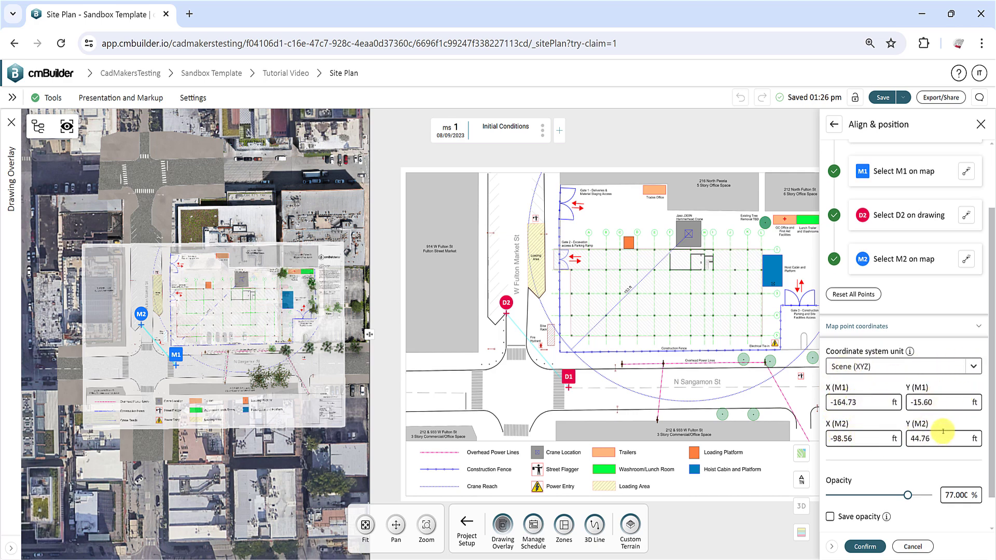
pyautogui.scroll(-1, 948, 428)
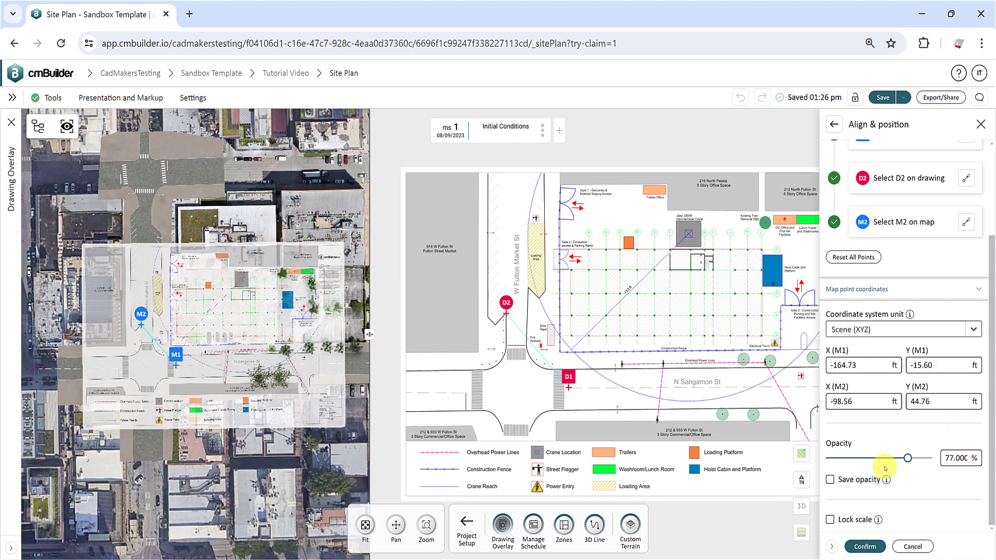
# - Preview the overlay with its scale locked, unlock the scale again and confirm the alignment
pyautogui.click(831, 520)
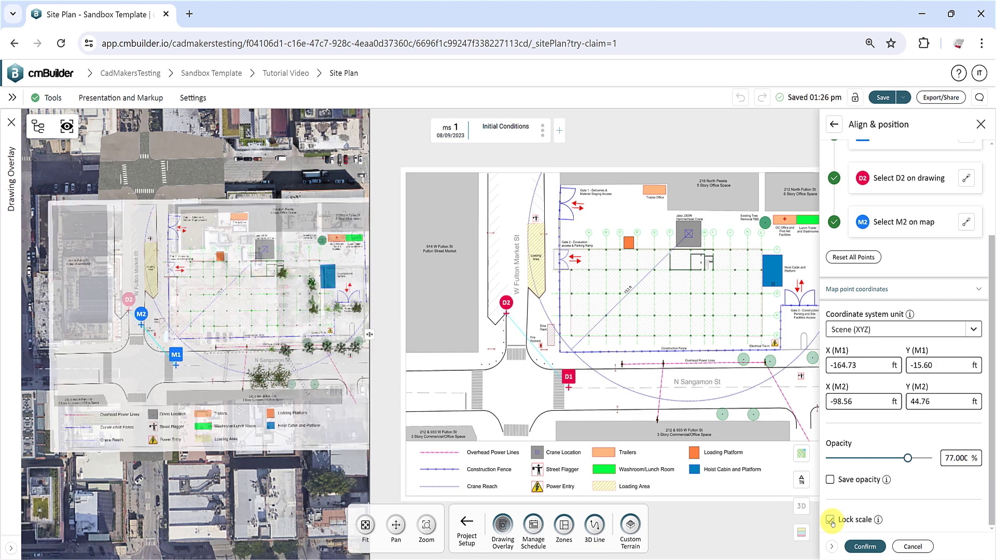
pyautogui.click(831, 520)
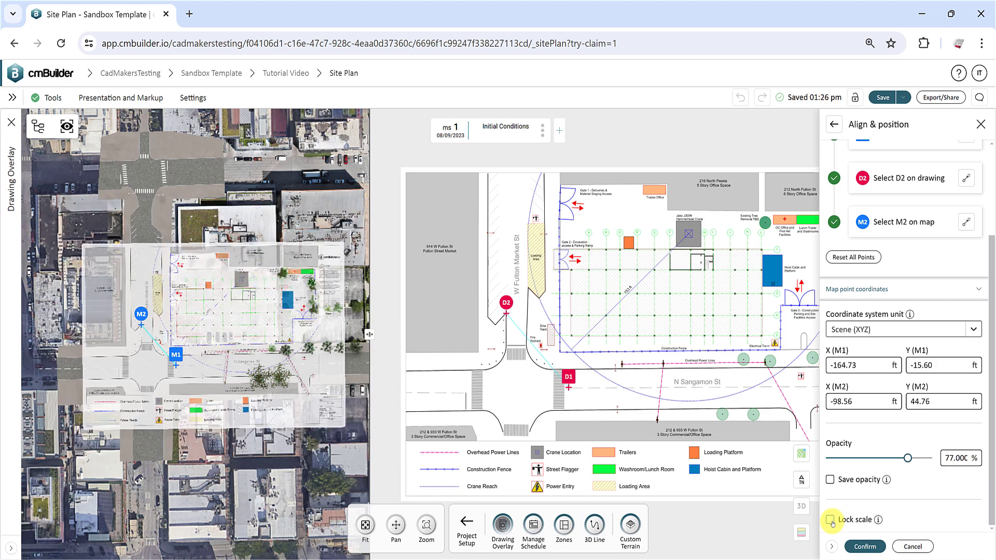
pyautogui.click(864, 546)
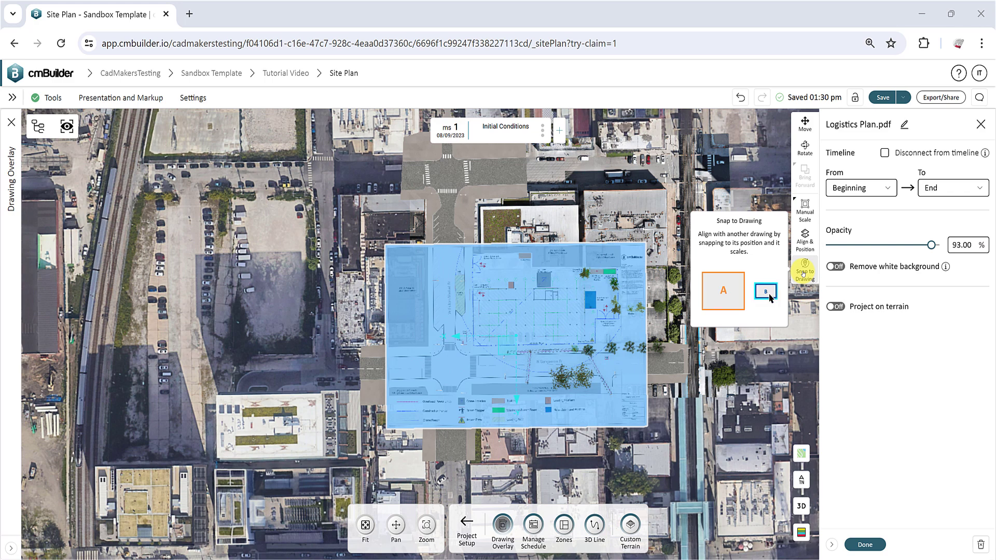
pyautogui.click(804, 274)
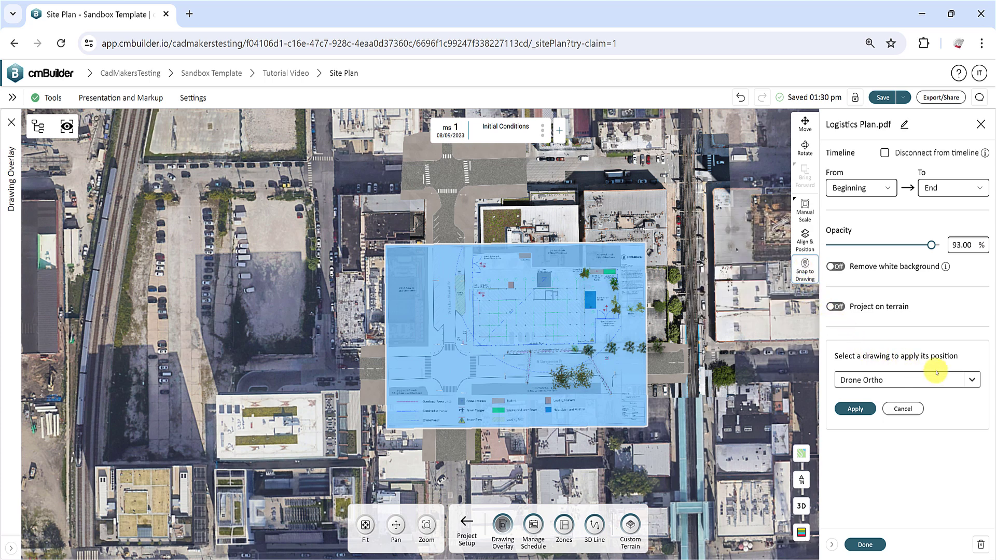
pyautogui.click(972, 379)
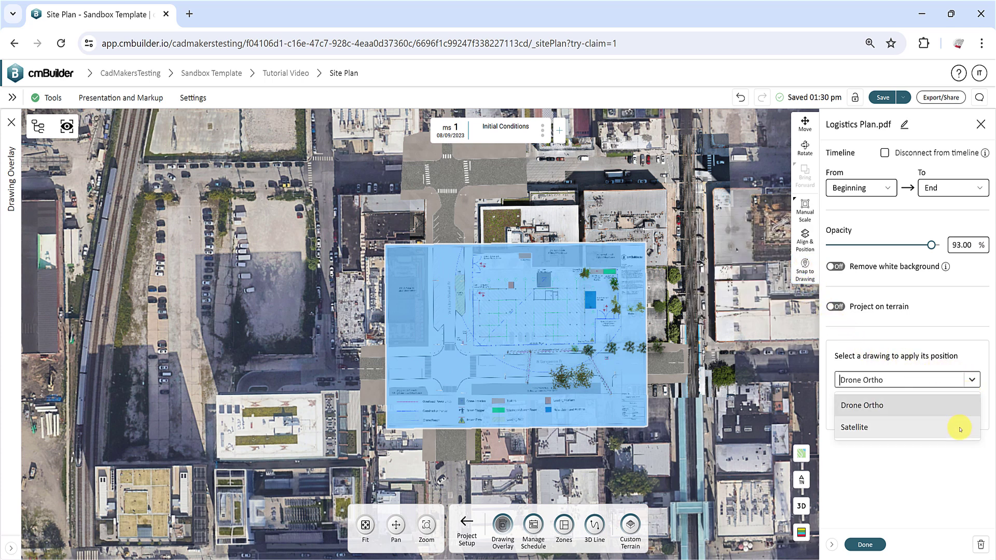
pyautogui.click(960, 410)
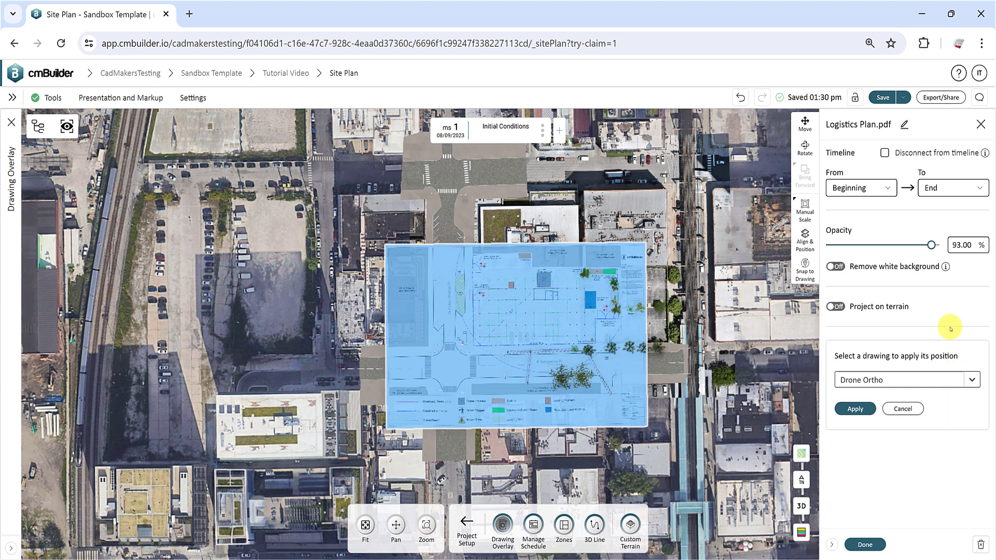
pyautogui.click(918, 412)
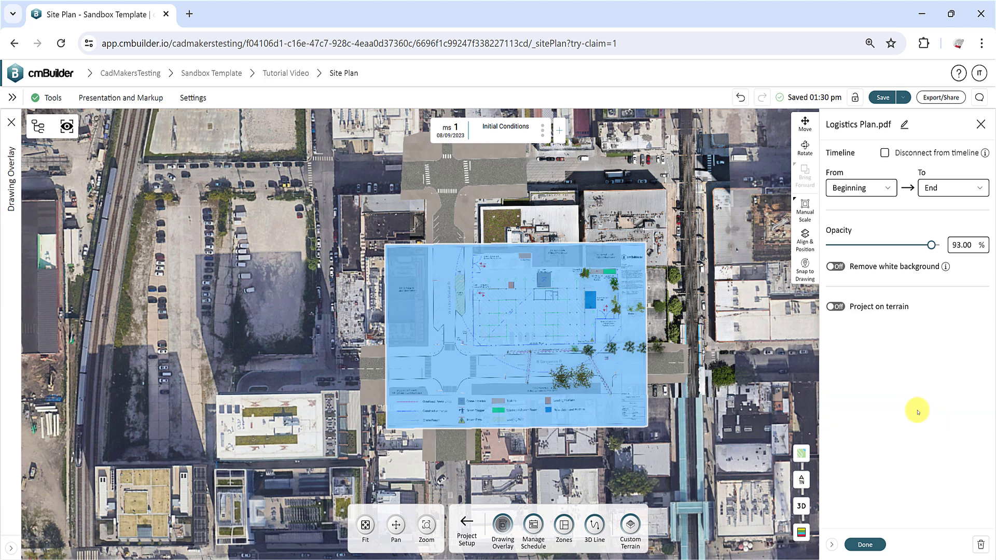
# - Finish editing the Logistics Plan overlay and review the options offered for the Drone Ortho and Logistics Plan.pdf drawings
pyautogui.click(877, 544)
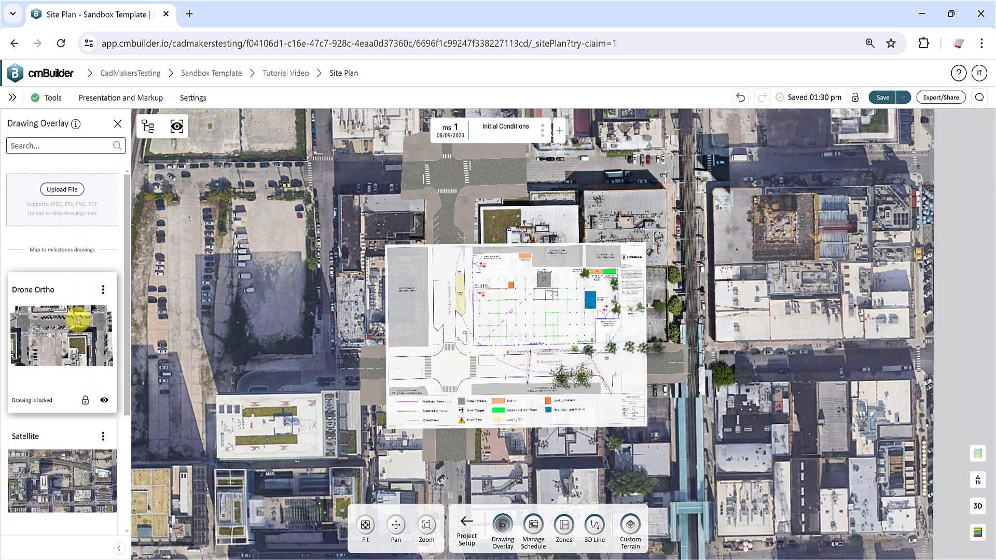
pyautogui.scroll(-3, 75, 337)
pyautogui.scroll(3, 78, 383)
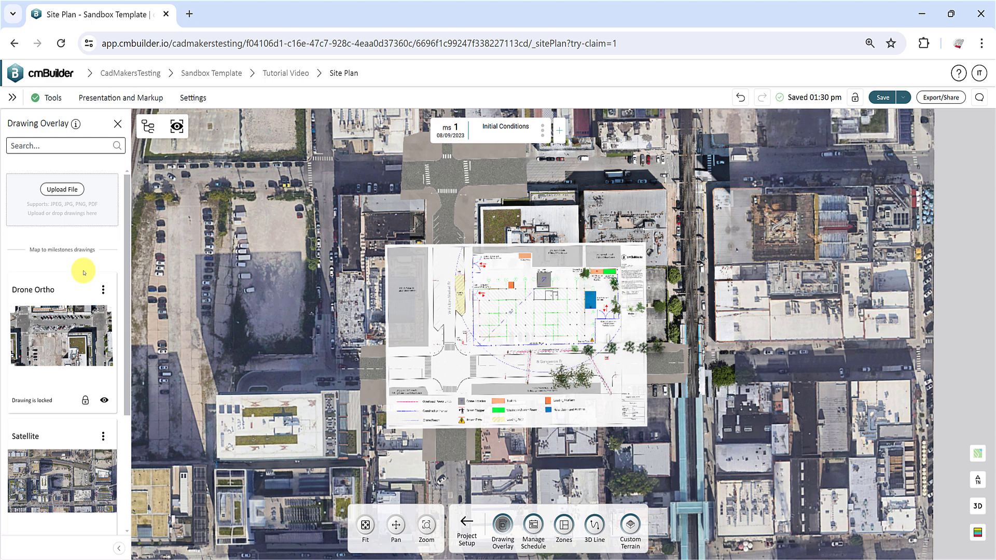
pyautogui.click(103, 291)
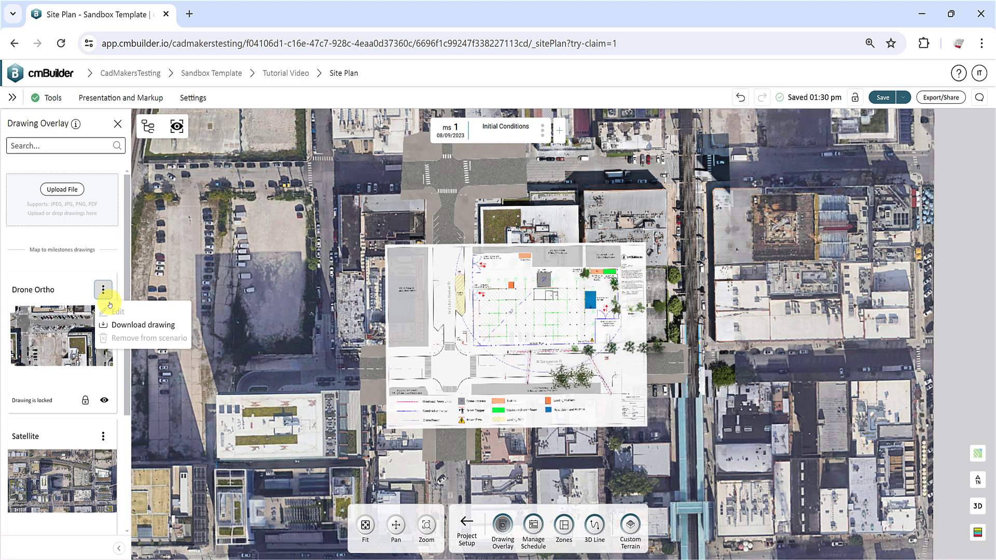
pyautogui.click(119, 262)
pyautogui.scroll(-3, 118, 261)
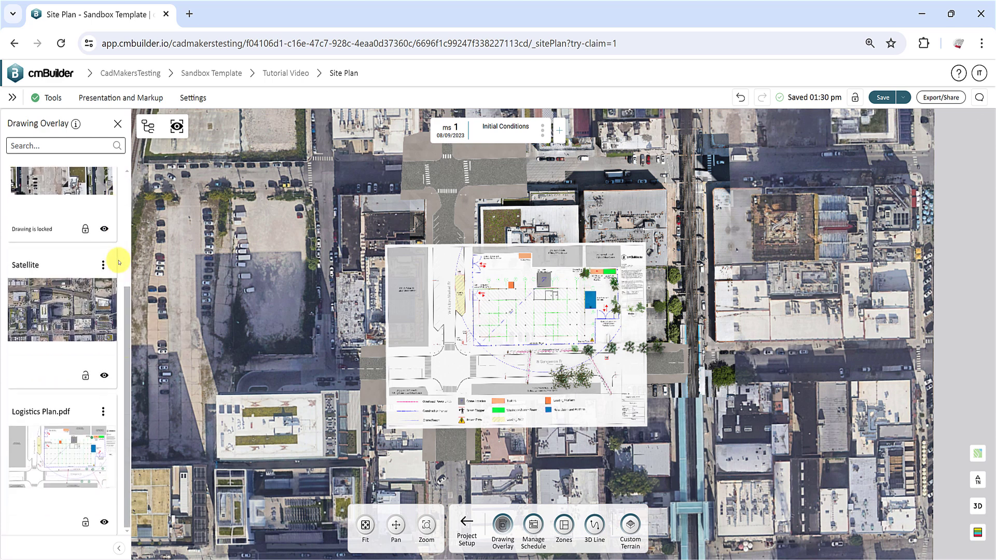
pyautogui.click(103, 411)
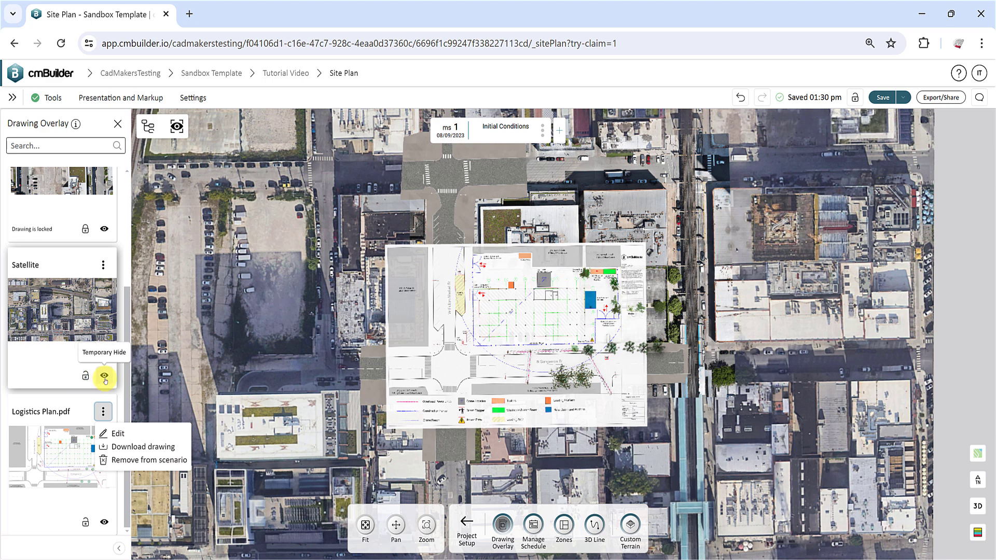
pyautogui.click(6, 383)
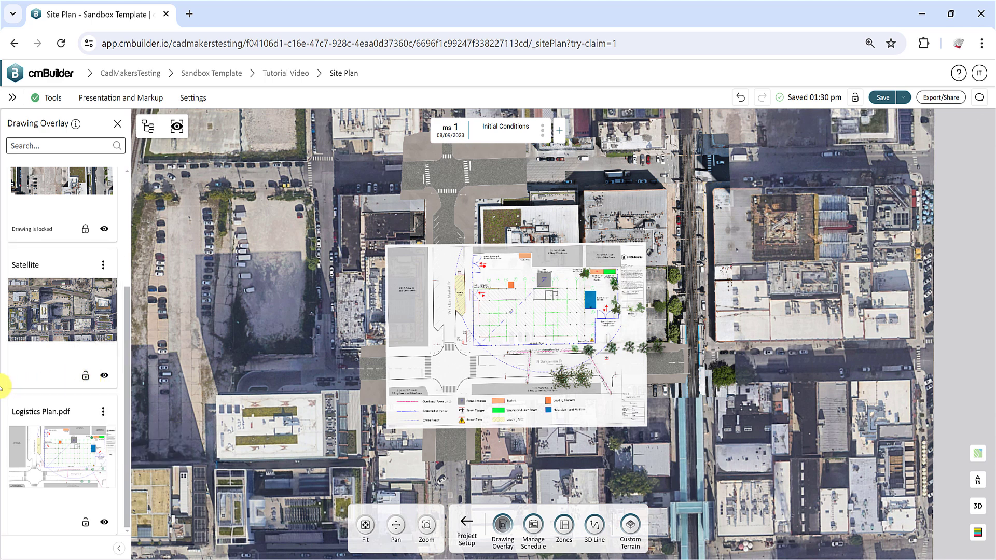
# - Close the drawing overlay list and look up the tool for editing 2D drawing overlay files
pyautogui.click(118, 124)
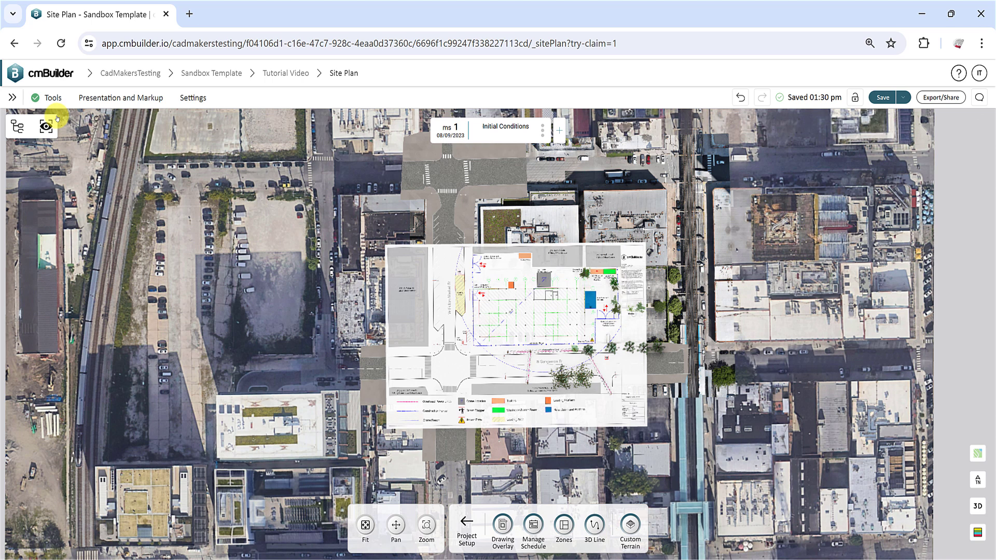
pyautogui.click(53, 98)
pyautogui.moveTo(99, 120)
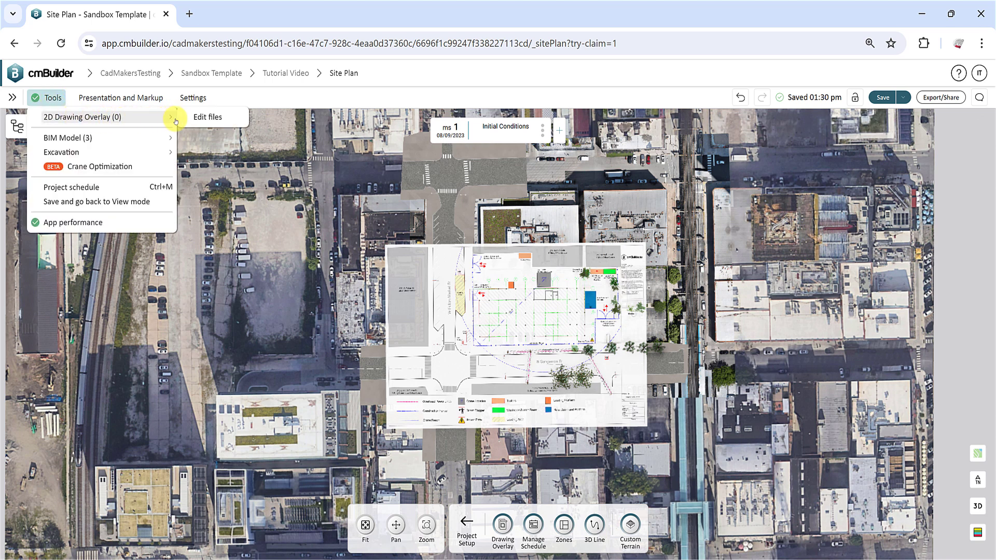
pyautogui.click(296, 98)
# - Disconnect the Logistics Plan overlay from the timeline and finish editing it
pyautogui.click(523, 287)
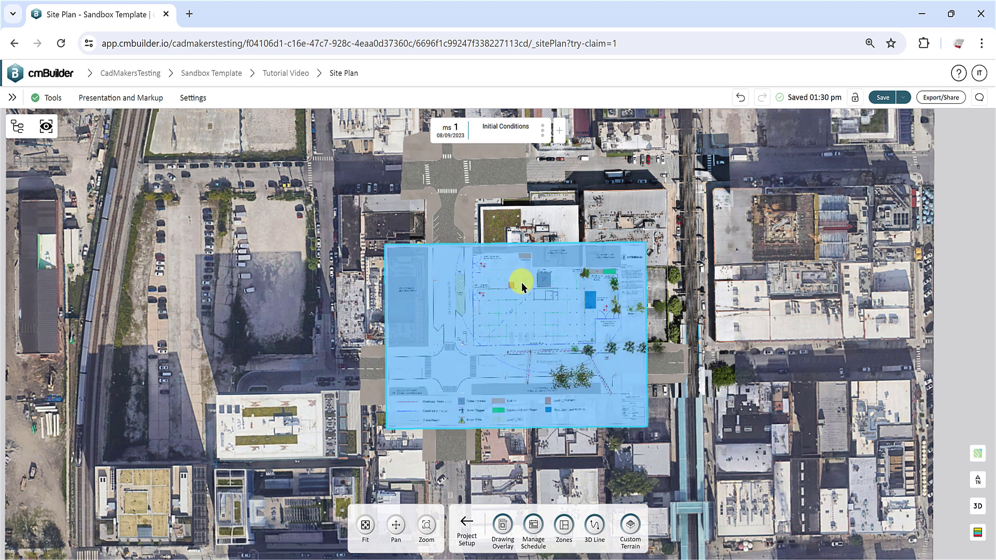
pyautogui.click(885, 153)
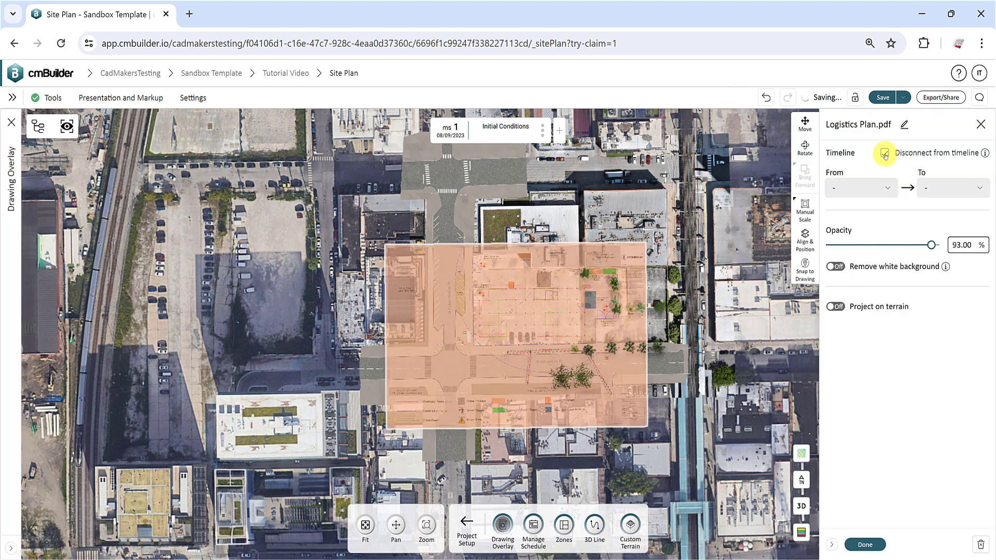
pyautogui.click(865, 545)
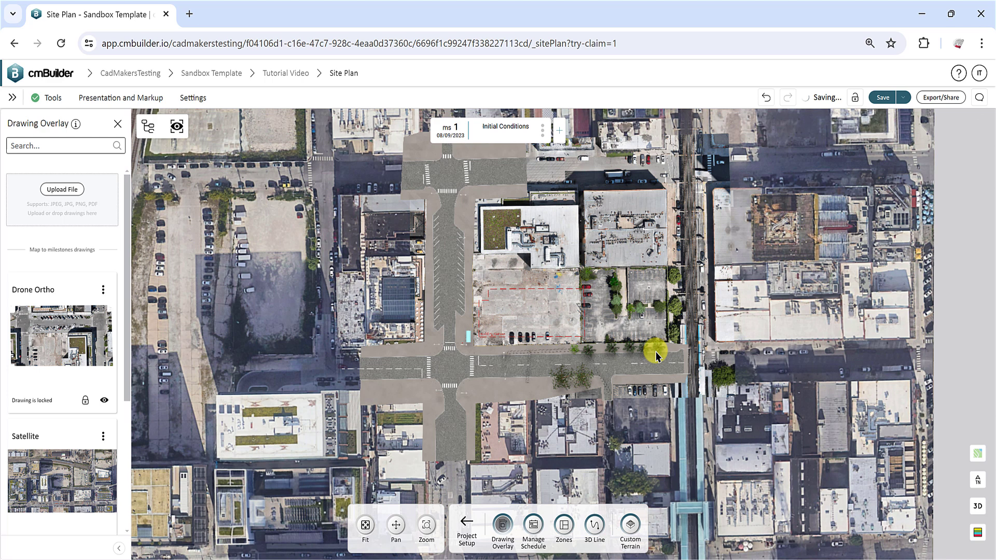